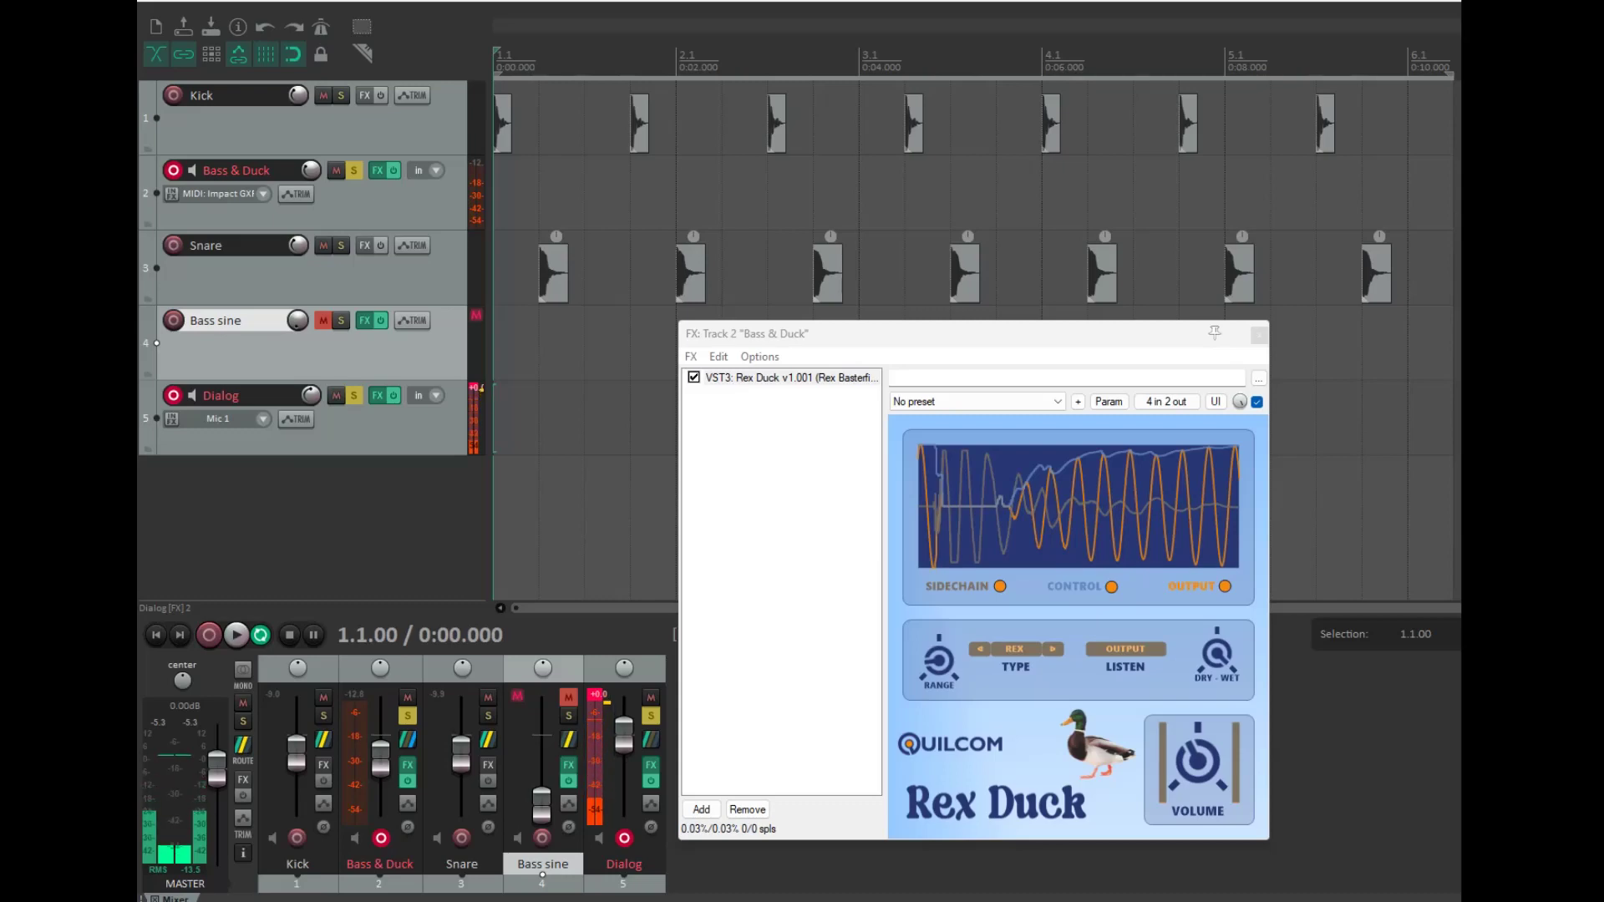
pyautogui.click(1054, 691)
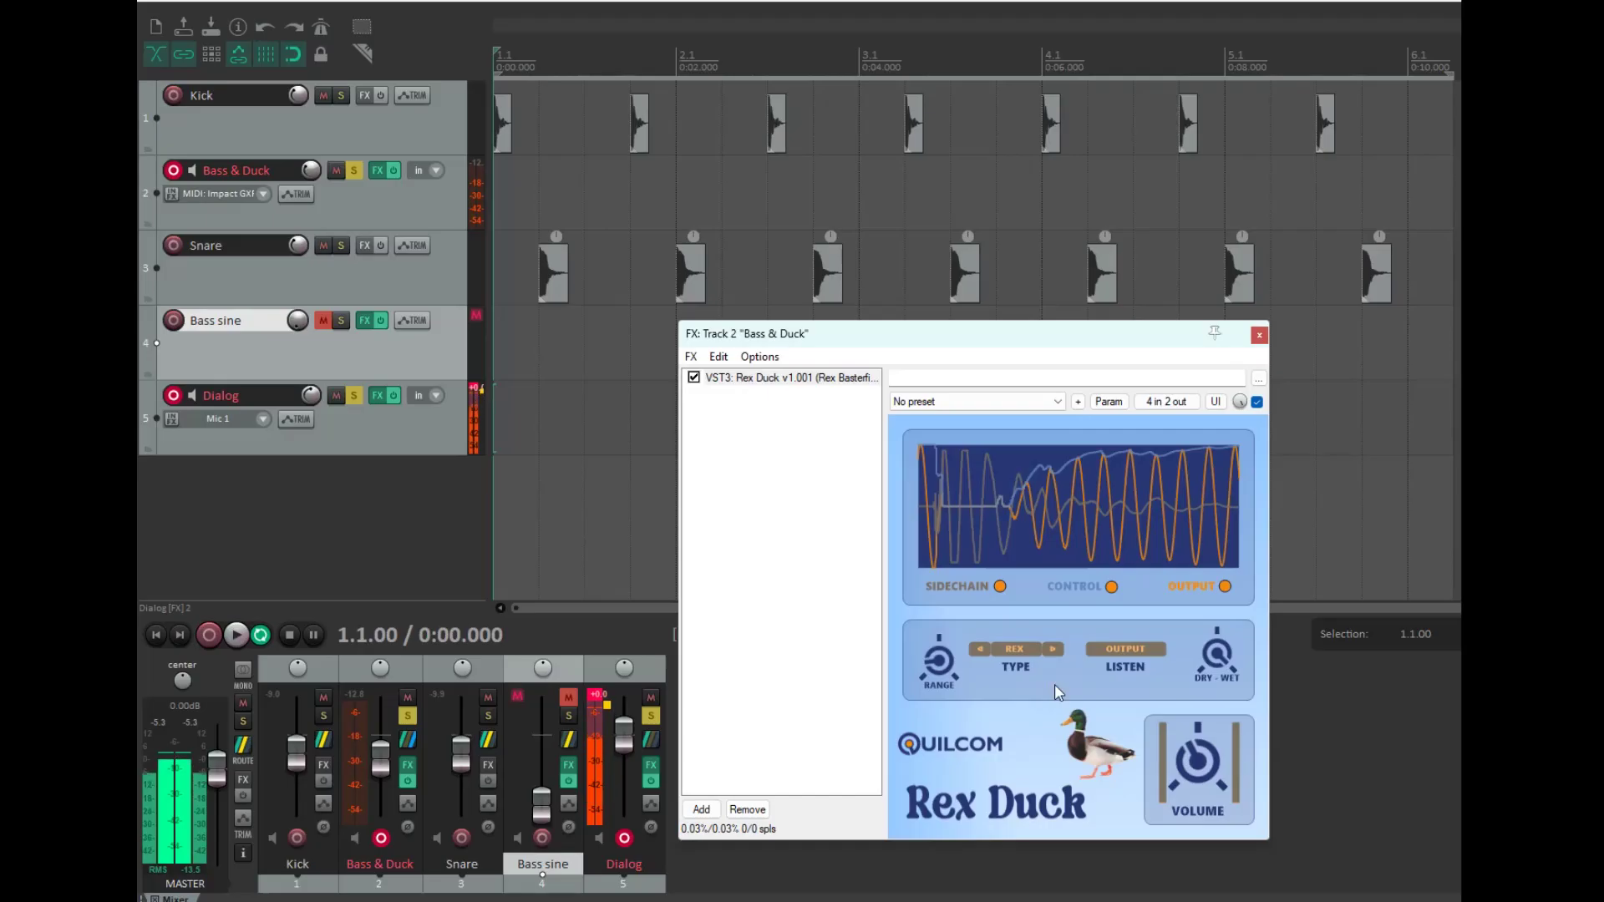
pyautogui.click(1056, 651)
pyautogui.click(1055, 651)
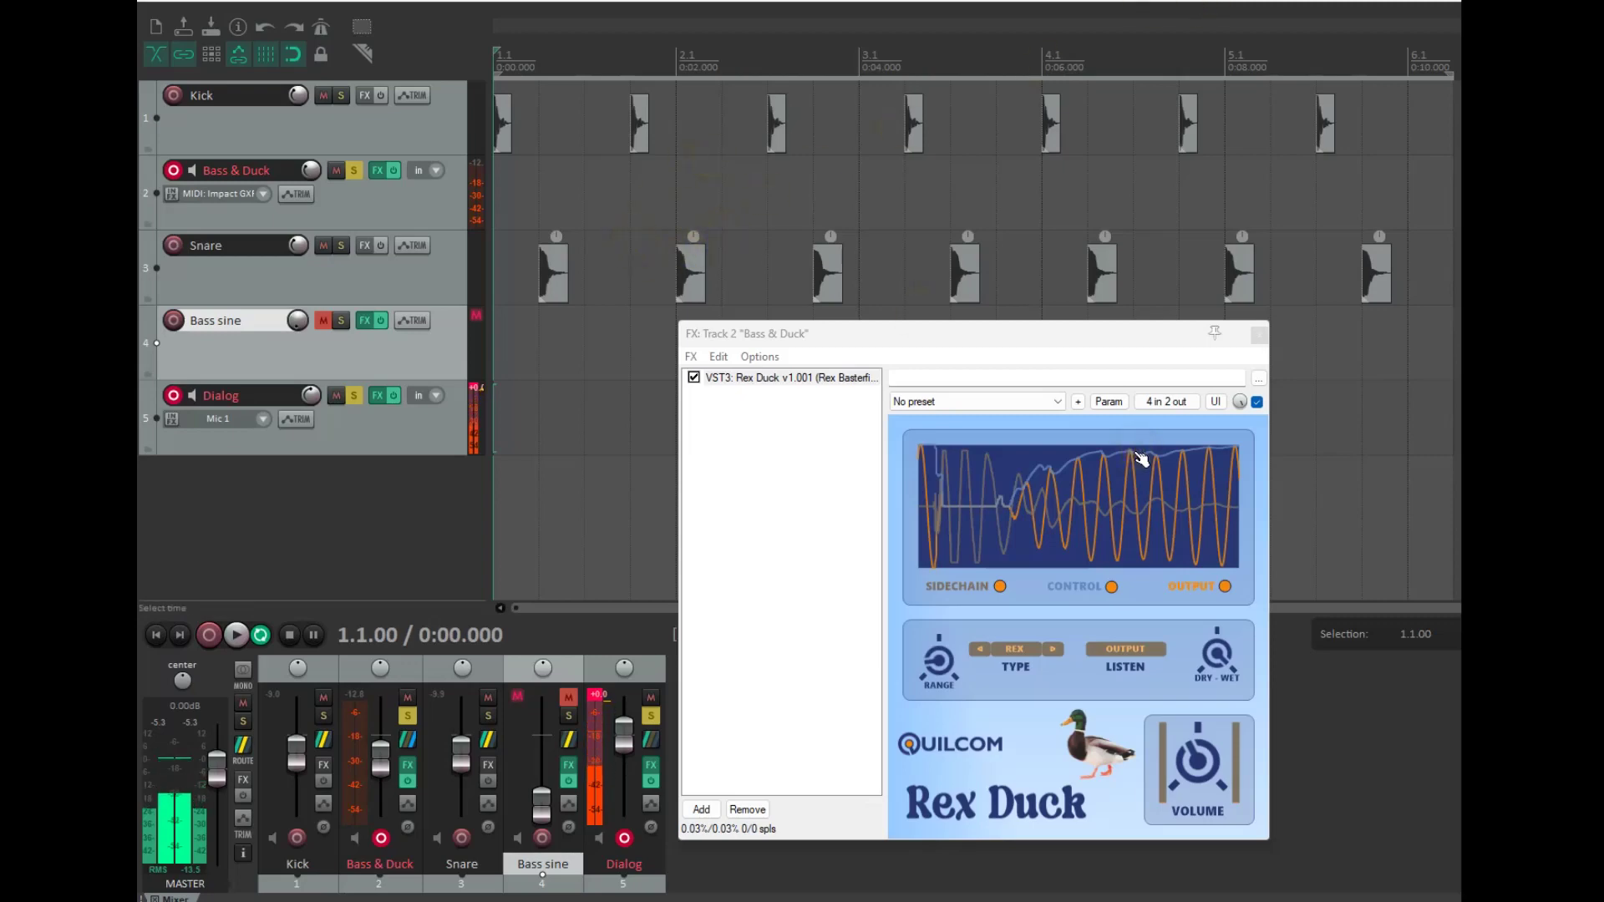
pyautogui.click(364, 321)
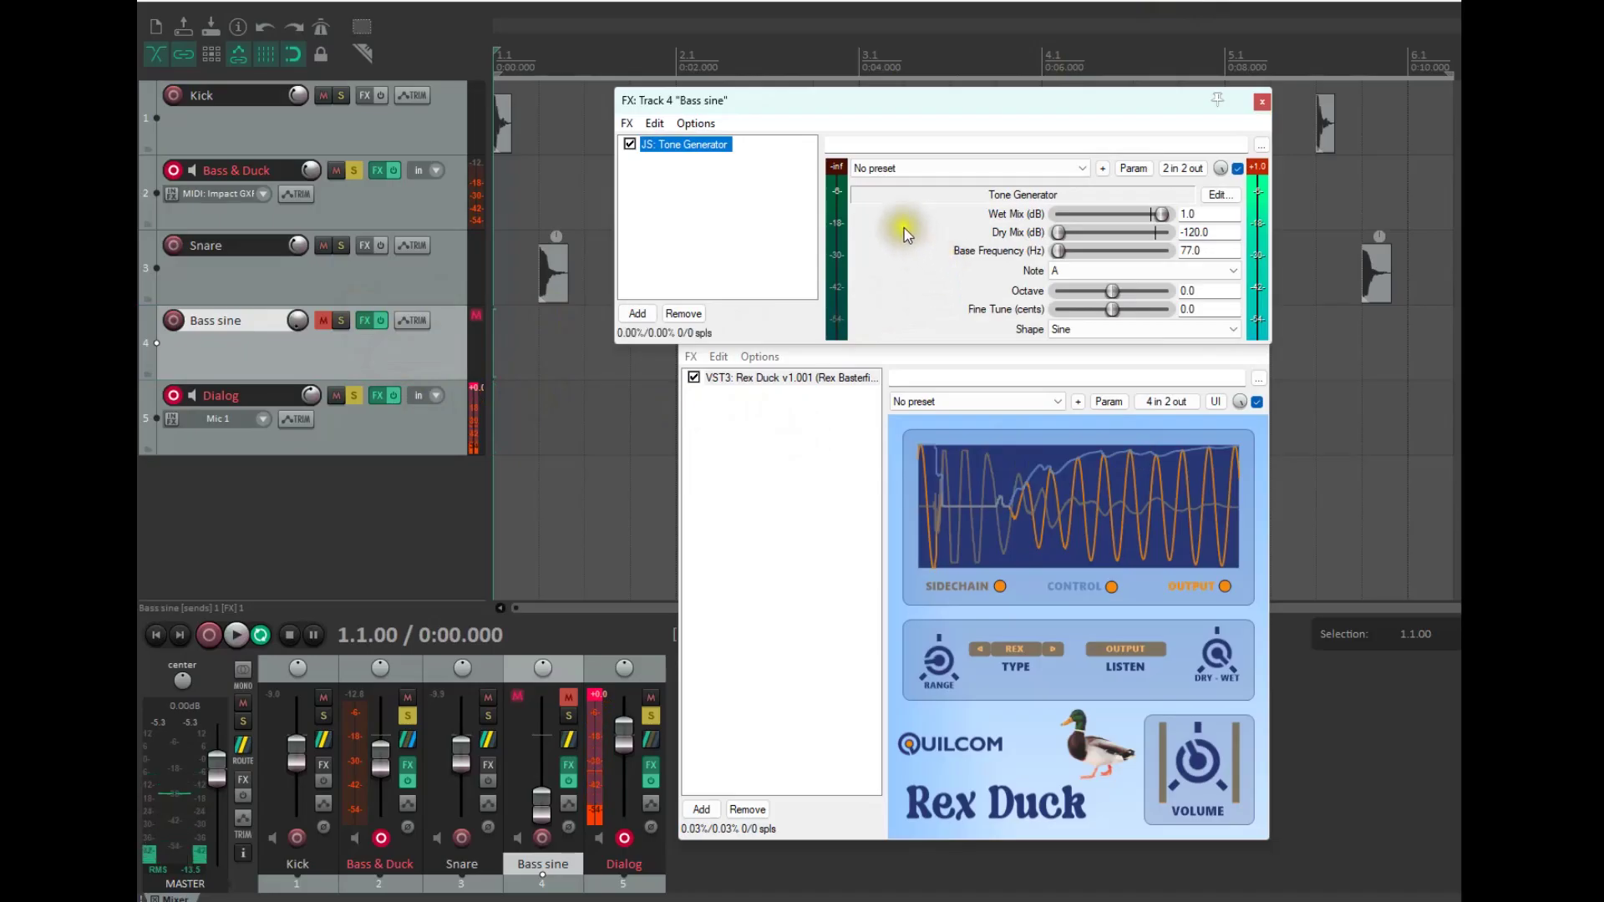
pyautogui.click(902, 230)
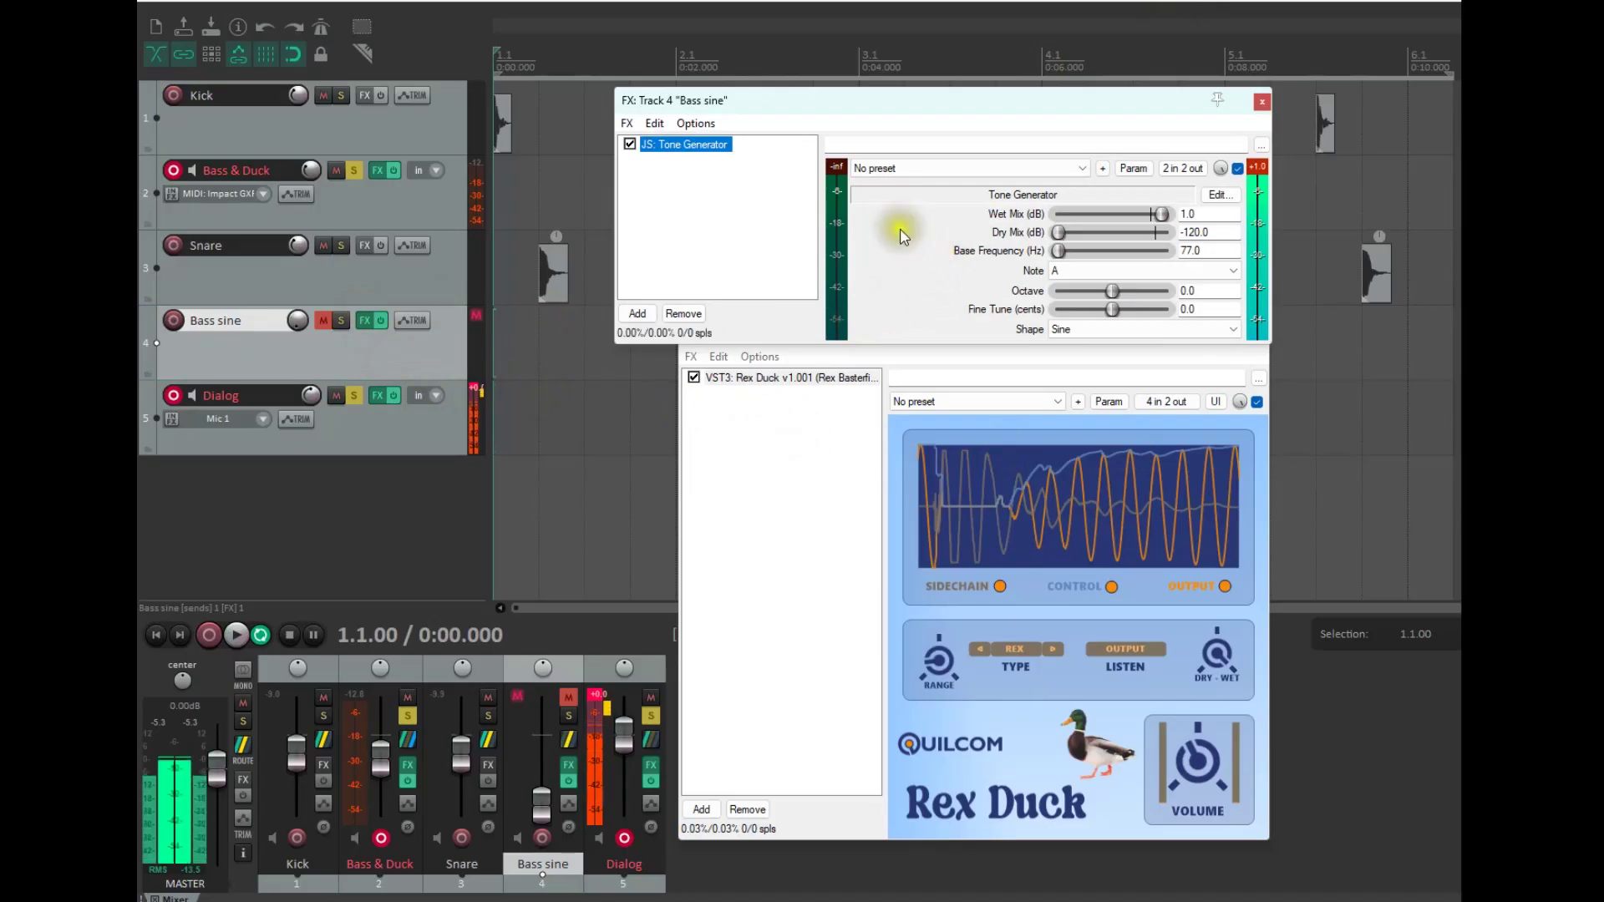
pyautogui.click(1263, 102)
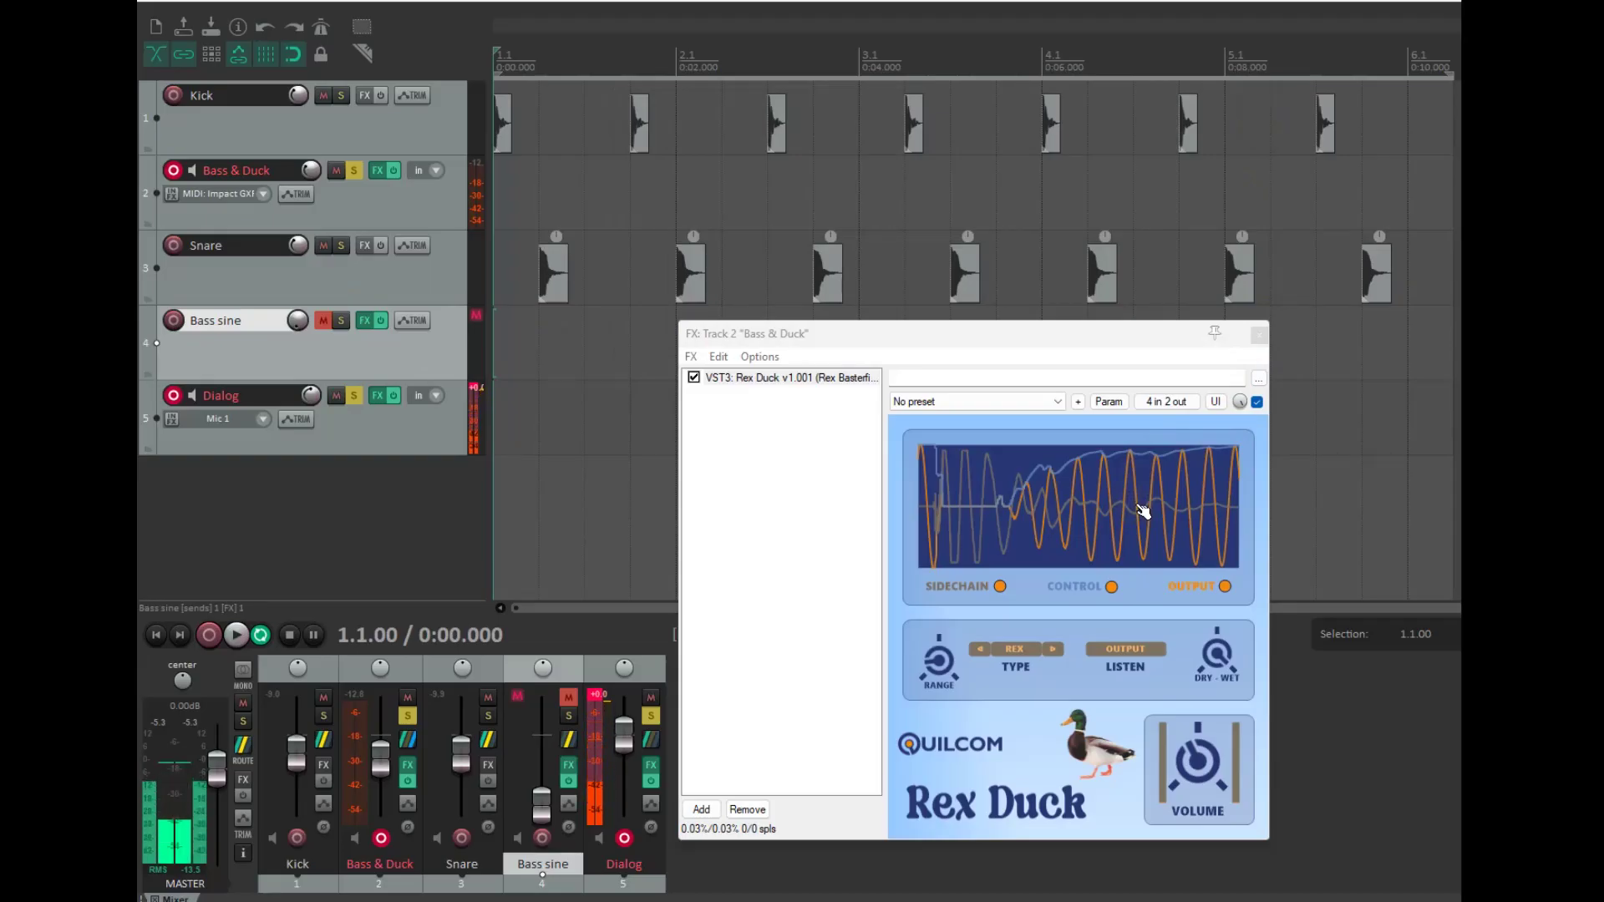
pyautogui.click(571, 740)
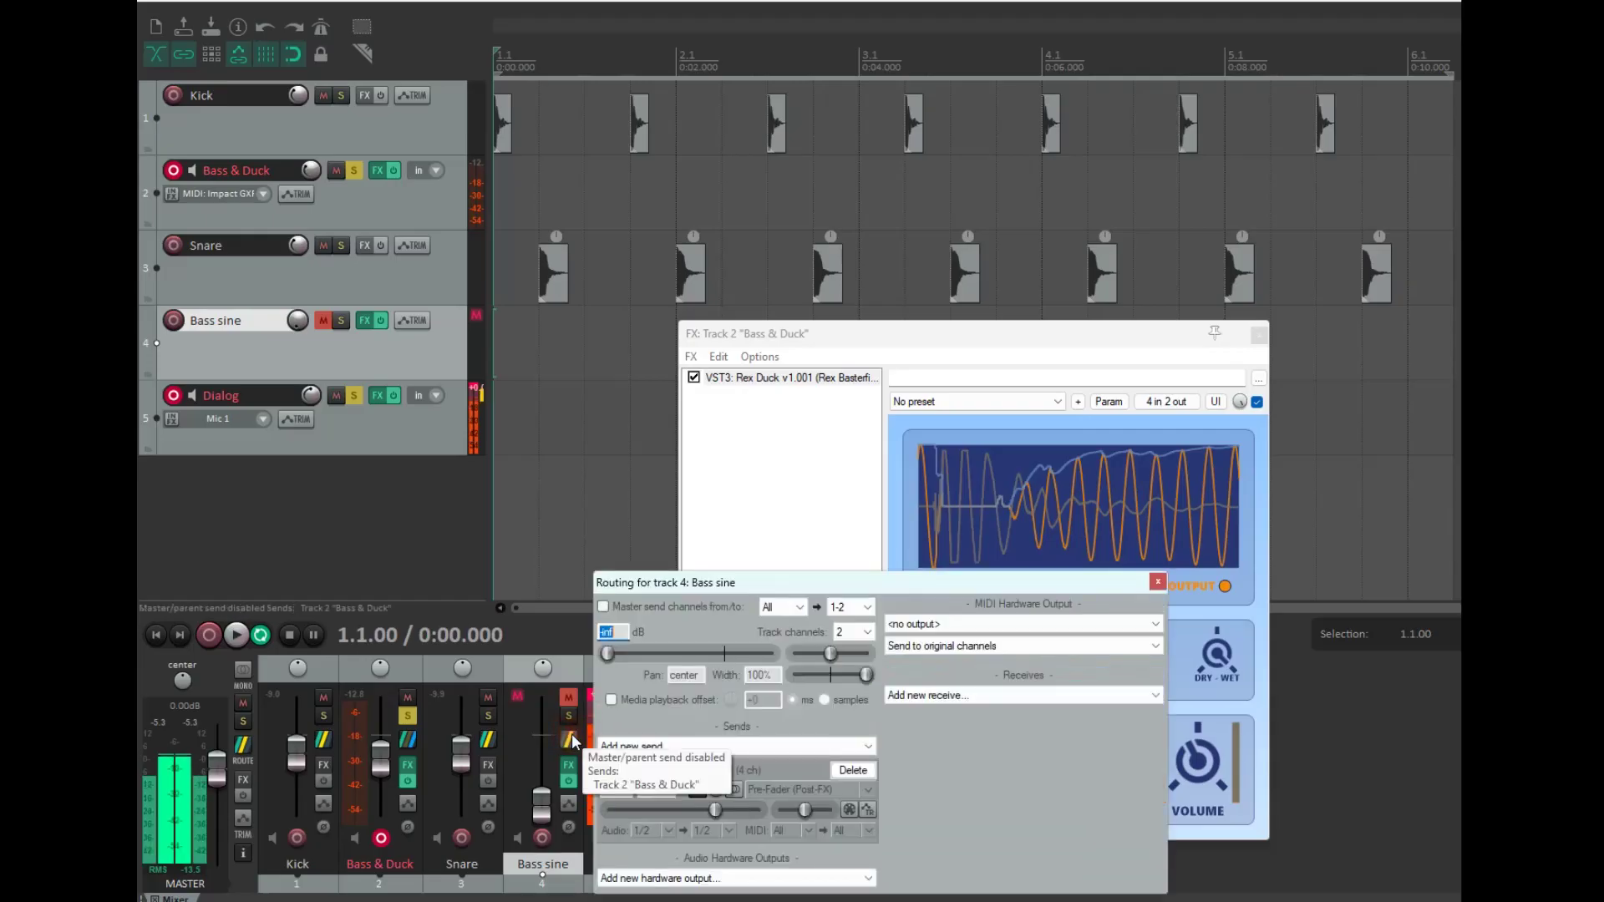
pyautogui.moveTo(925, 589); pyautogui.dragTo(983, 451)
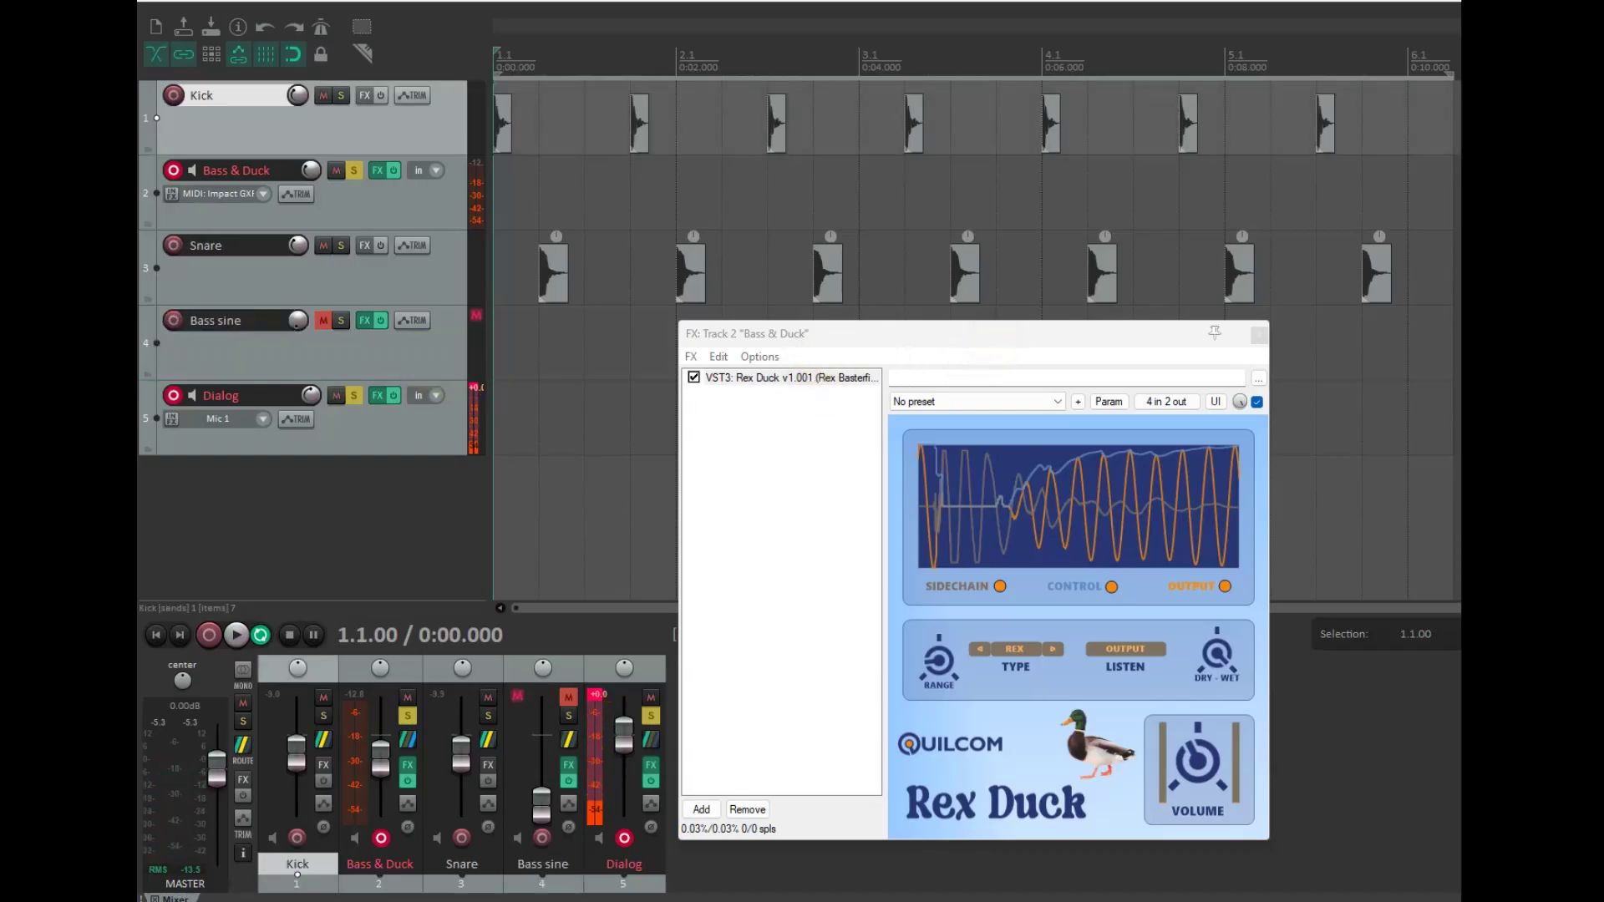
pyautogui.click(233, 125)
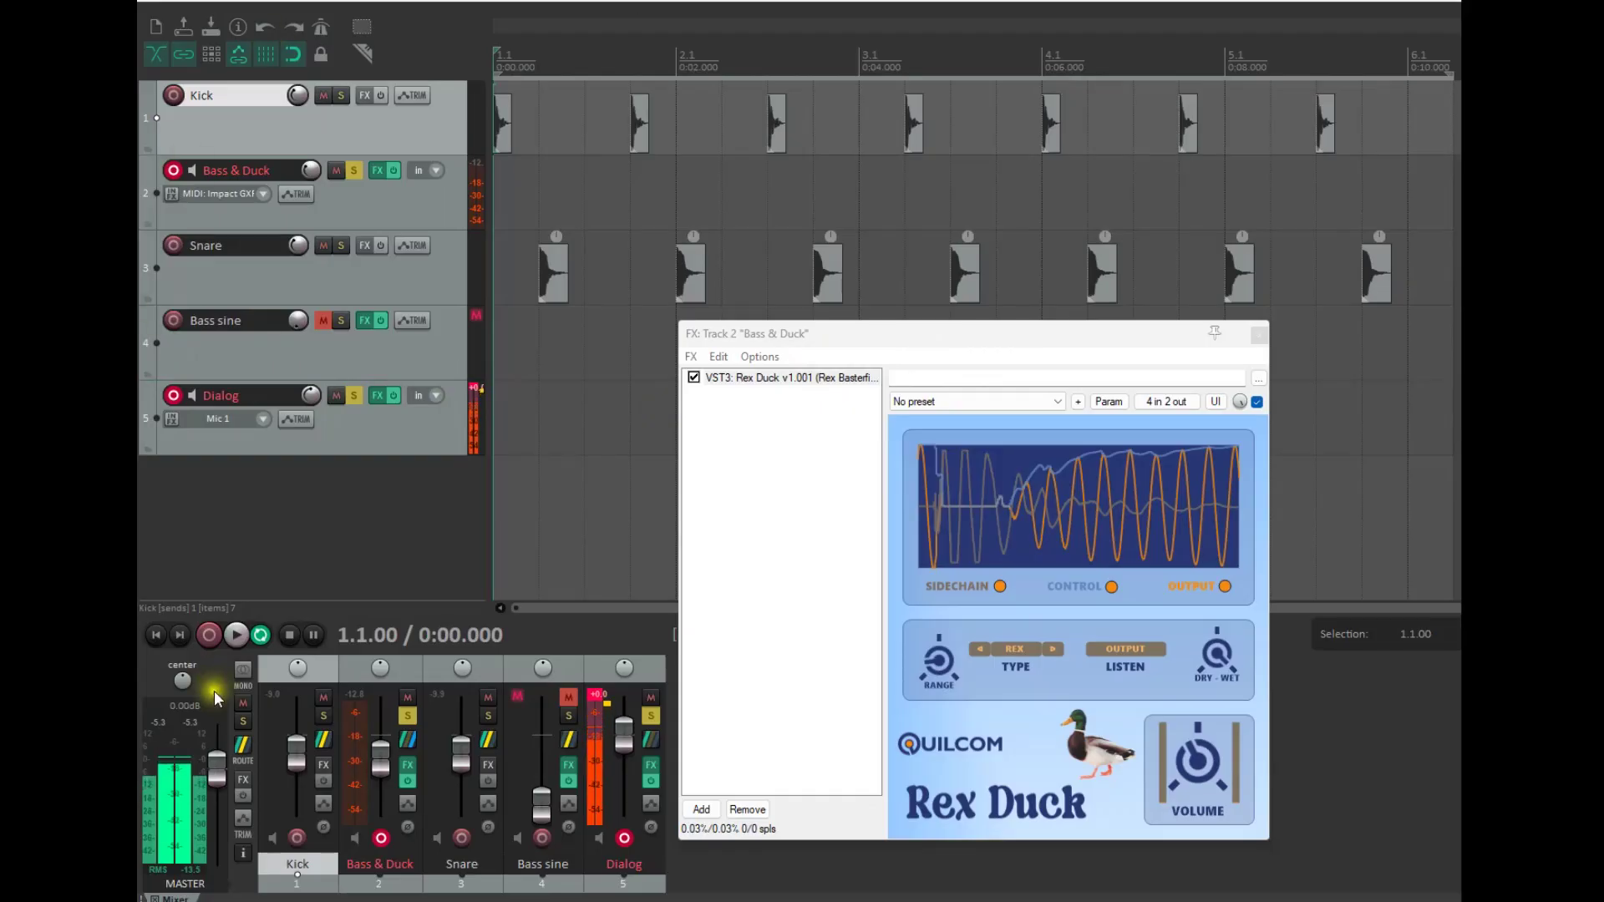
pyautogui.click(323, 740)
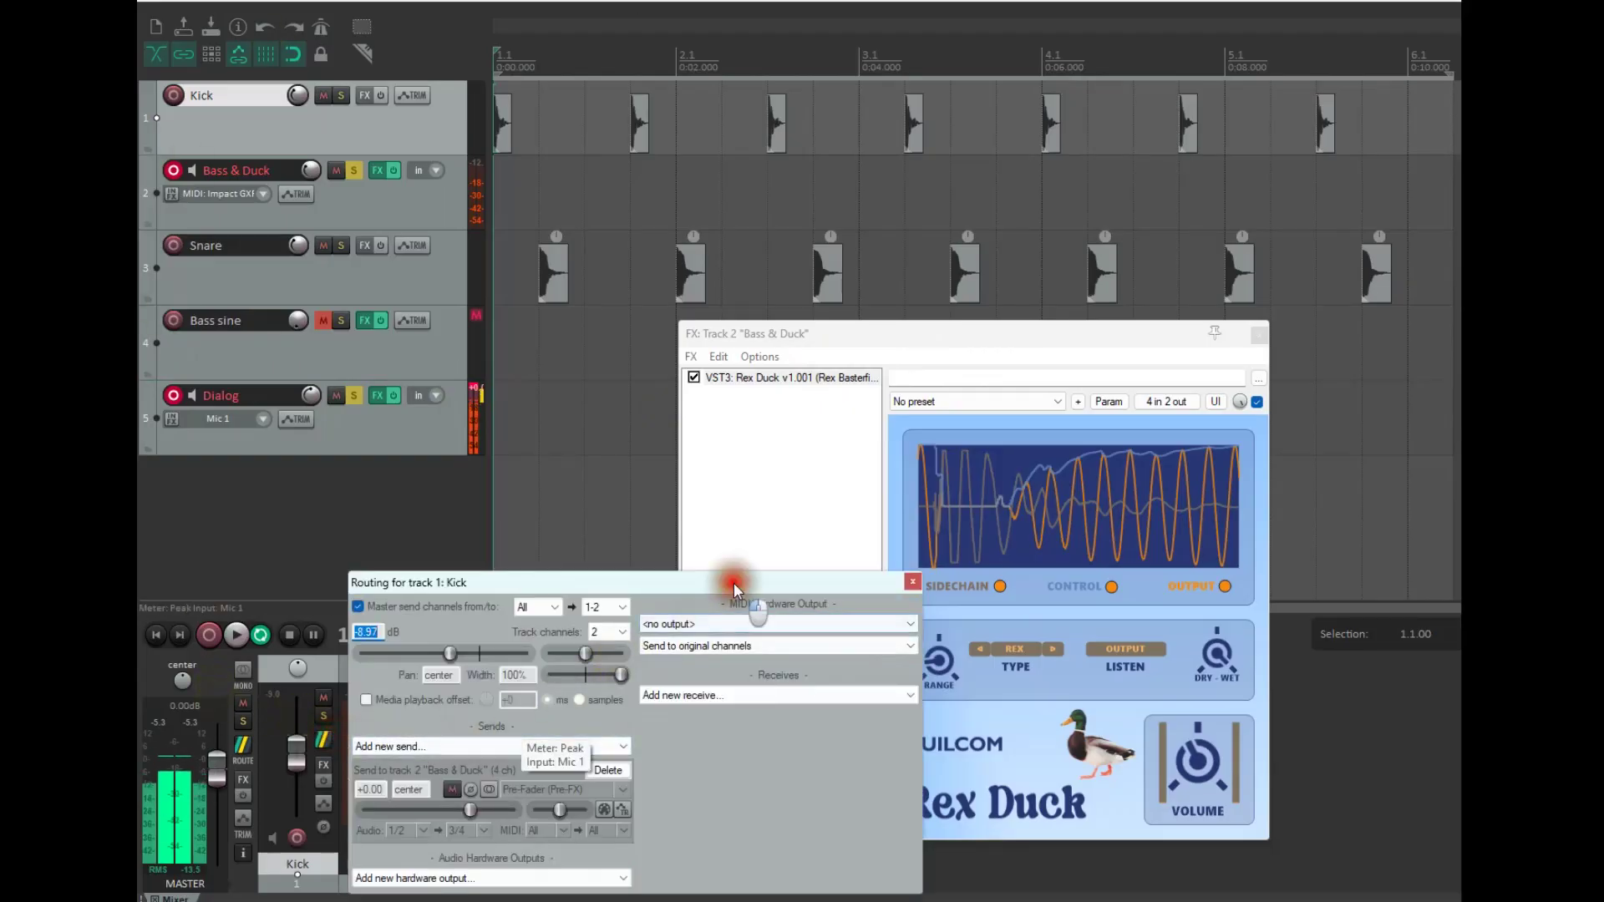
pyautogui.moveTo(734, 583); pyautogui.dragTo(1022, 389)
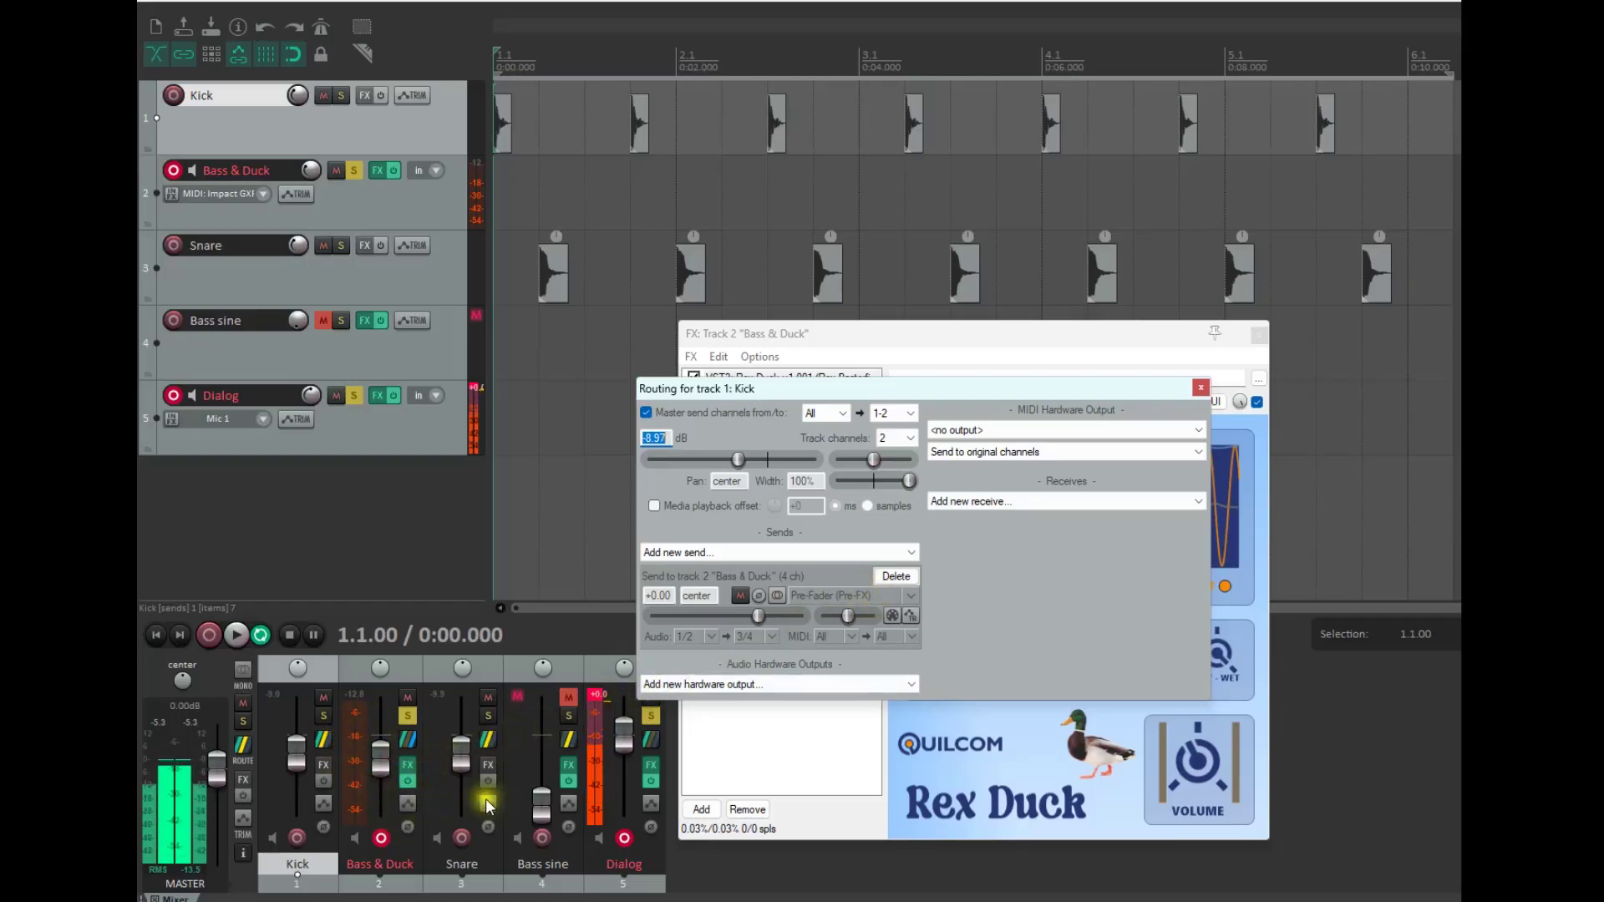
pyautogui.press('Escape')
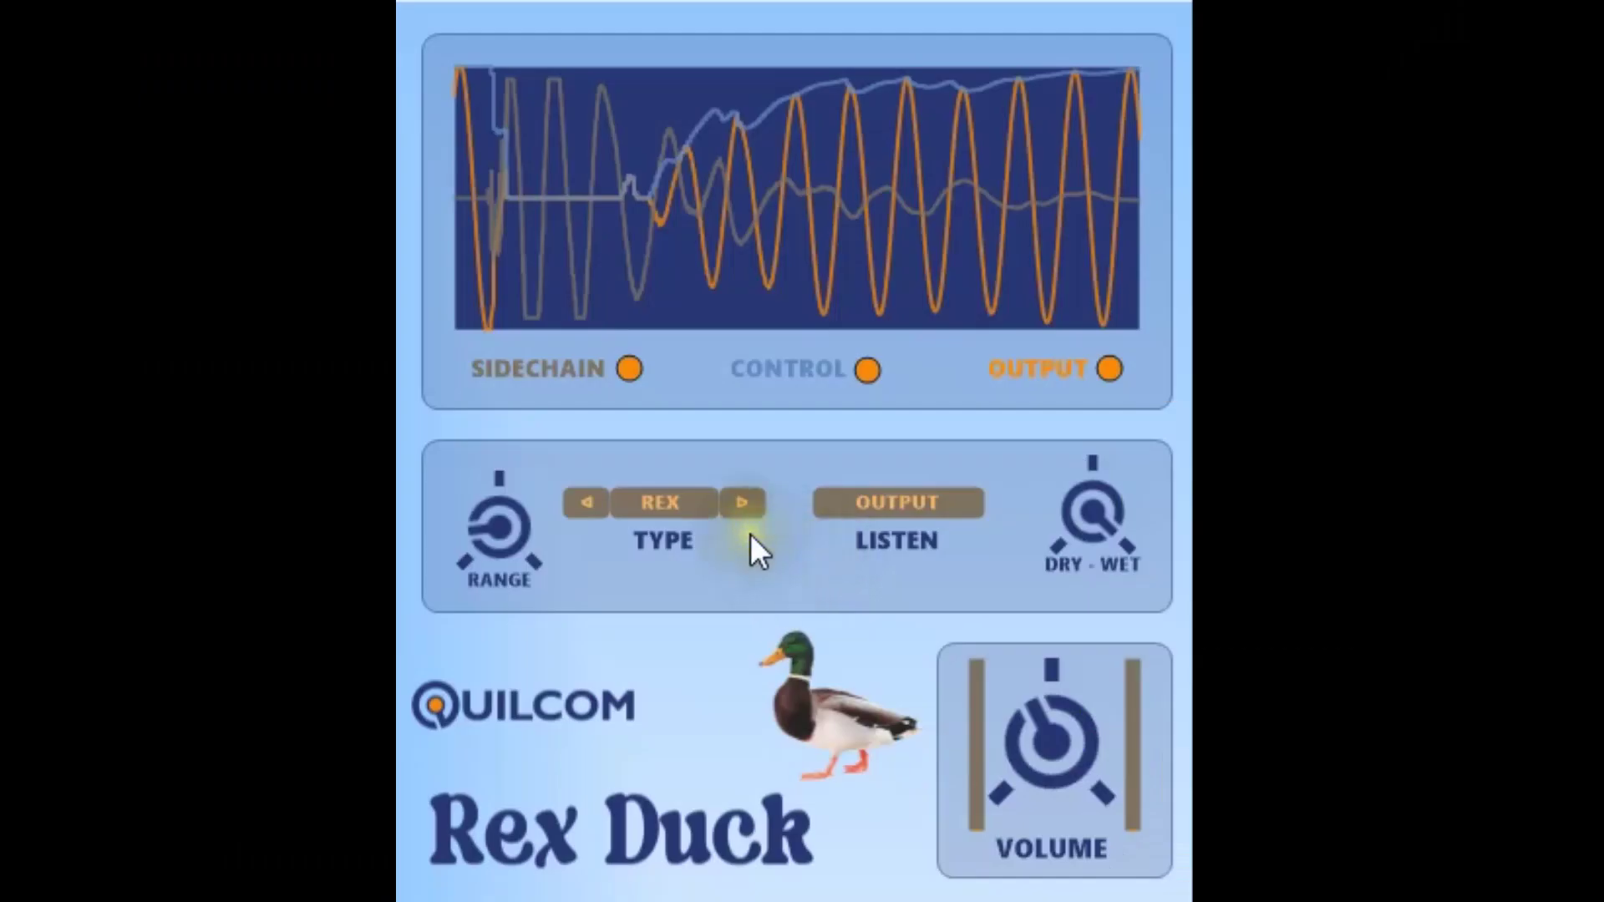
pyautogui.click(762, 508)
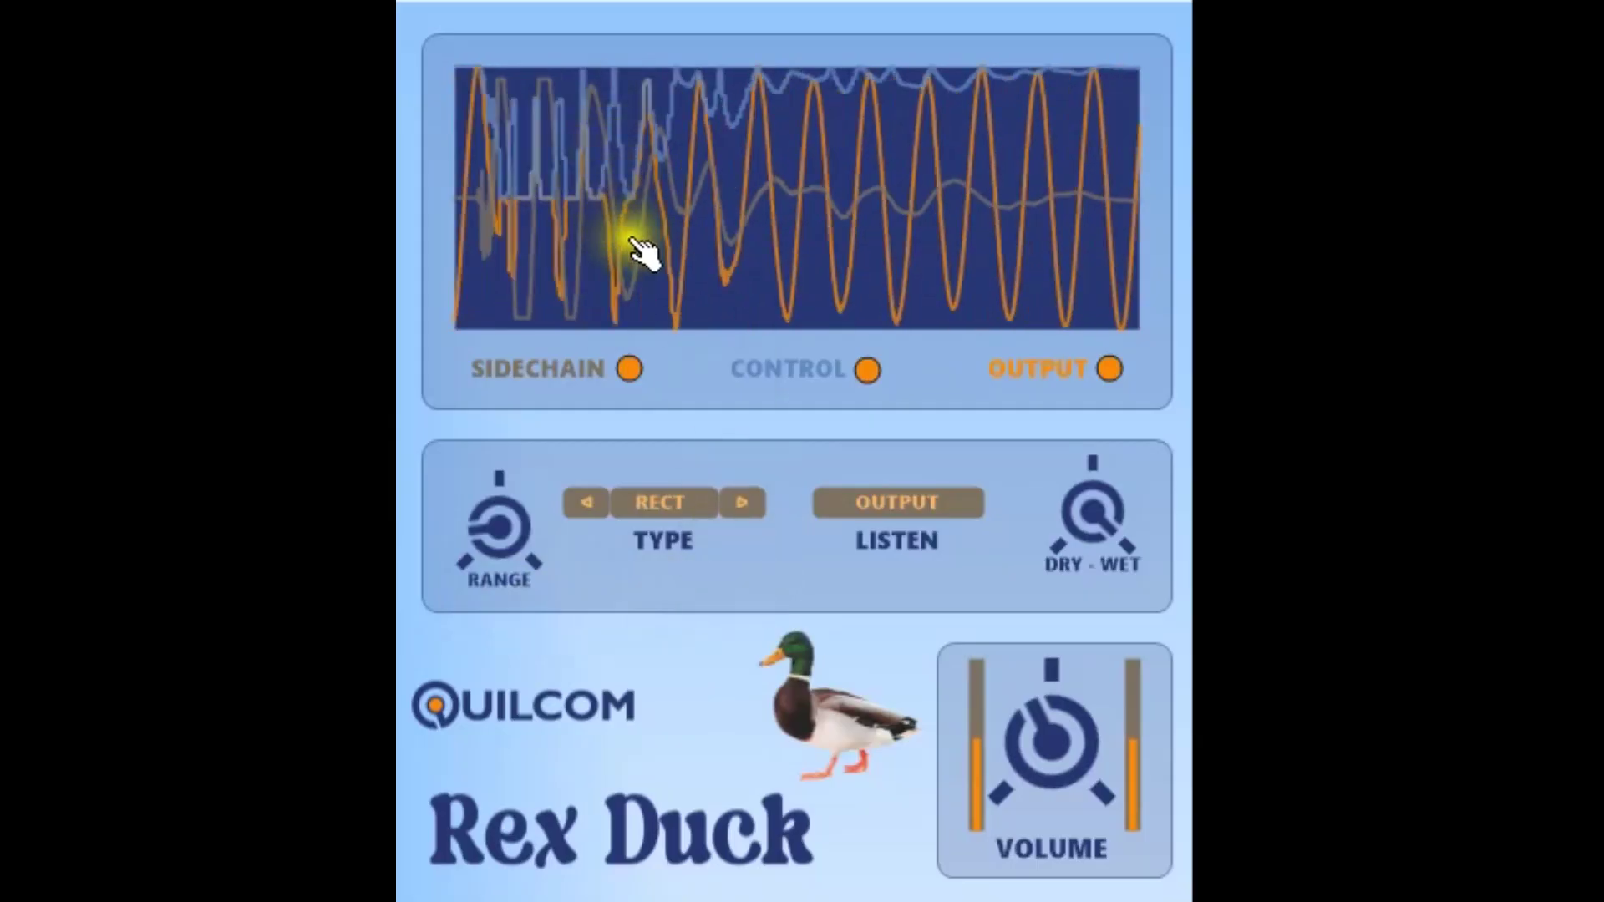
pyautogui.click(714, 280)
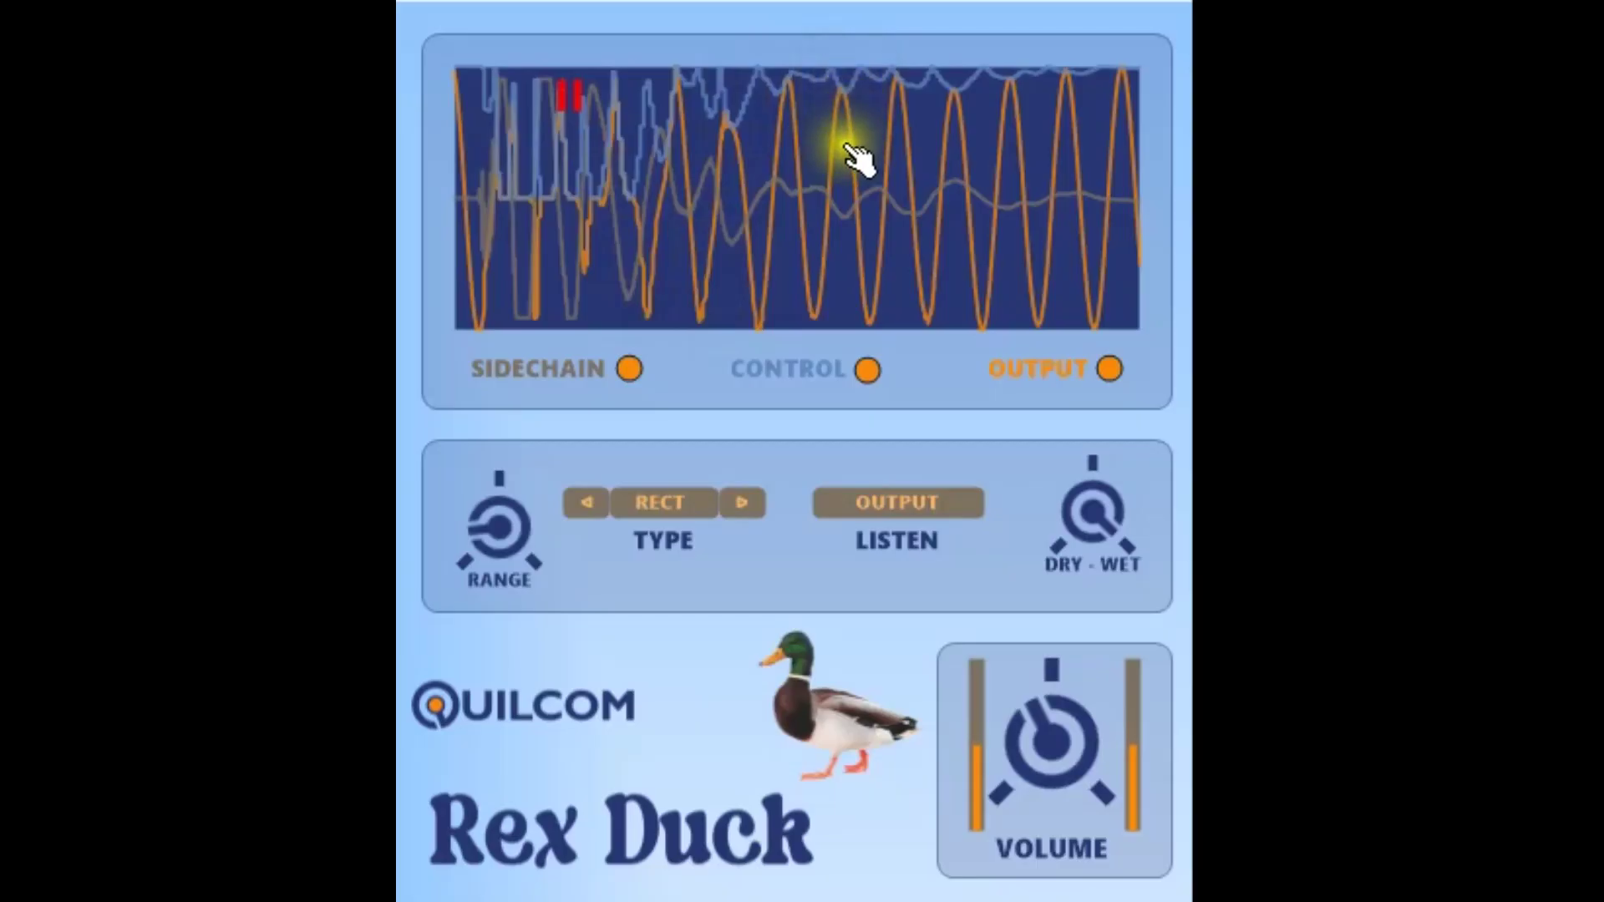
pyautogui.click(726, 269)
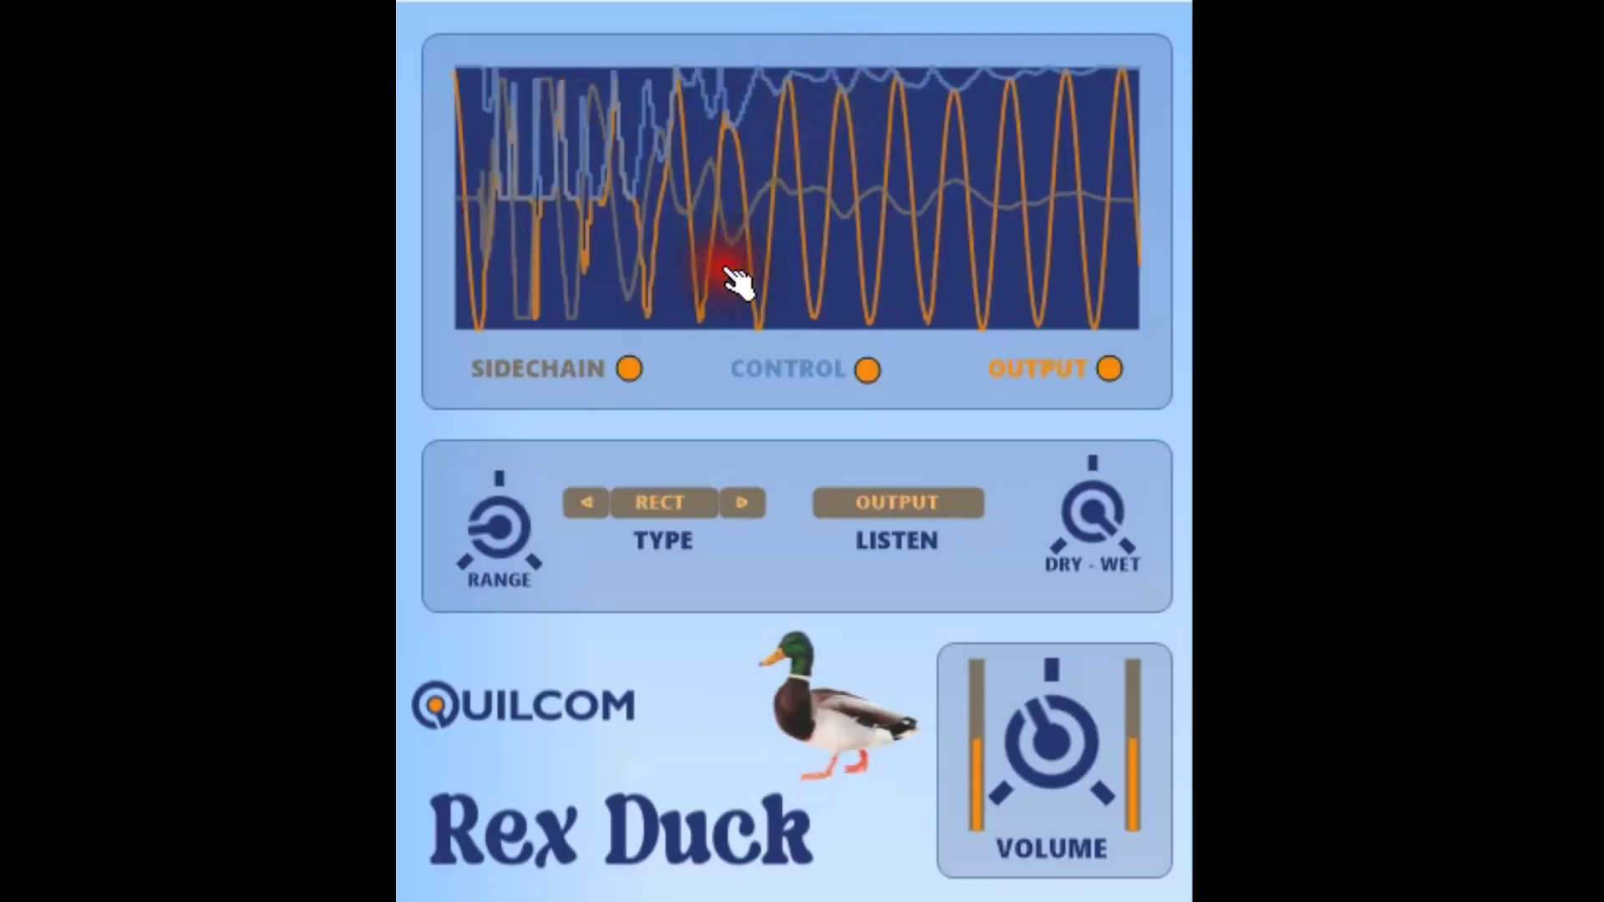
pyautogui.click(754, 506)
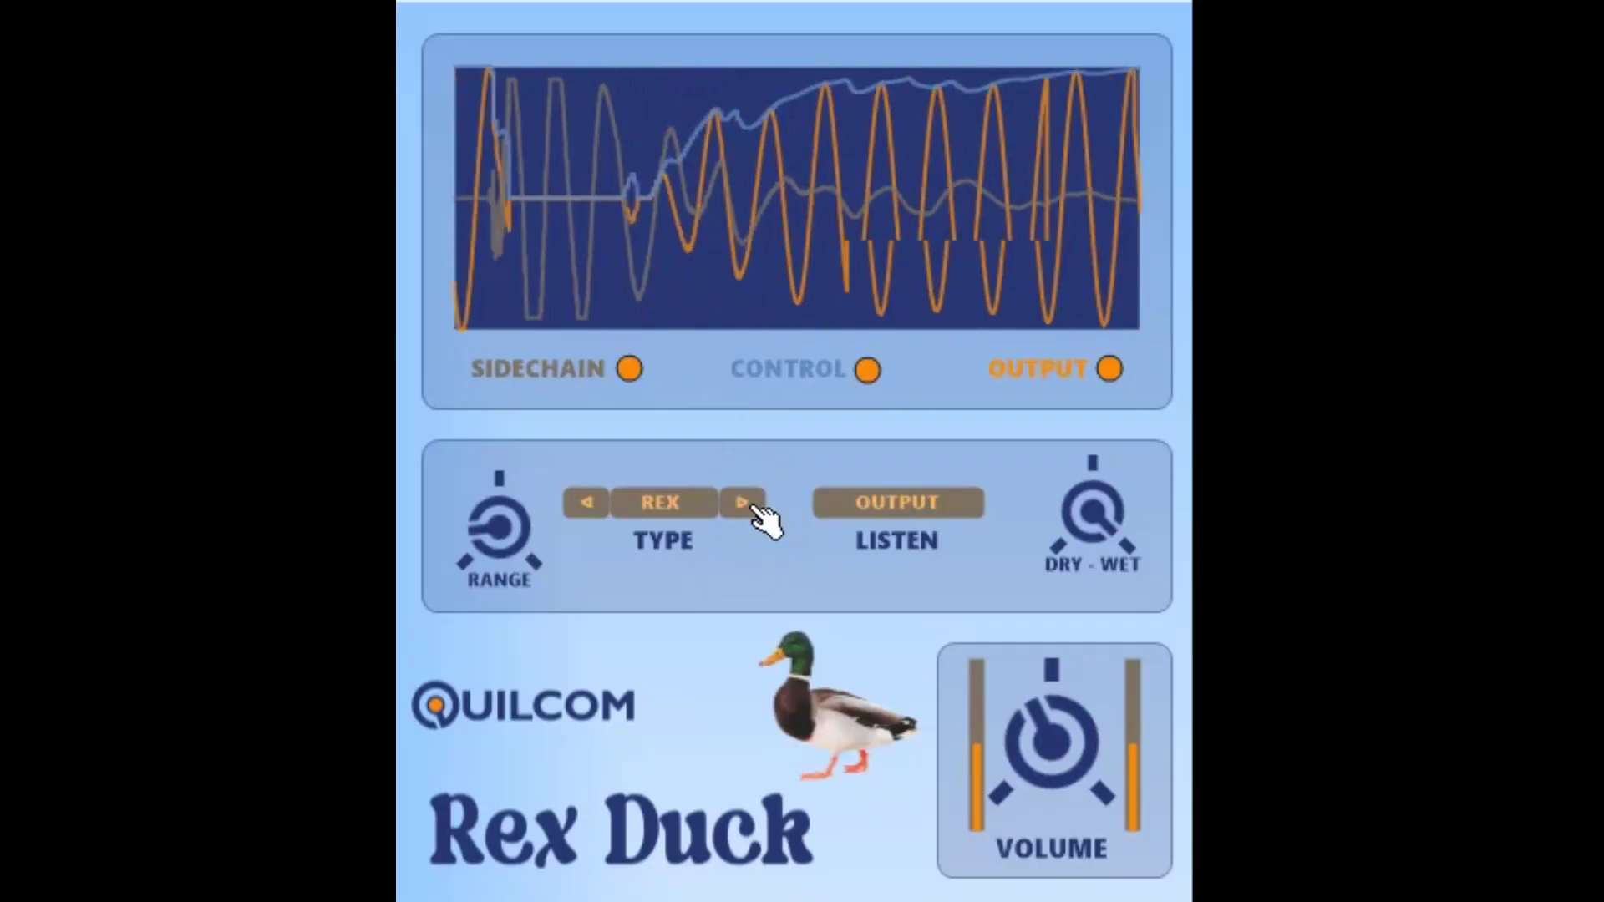
# Step: Freeze the scope and compare the RECT and REX ducking types, ending on RECT
pyautogui.click(702, 311)
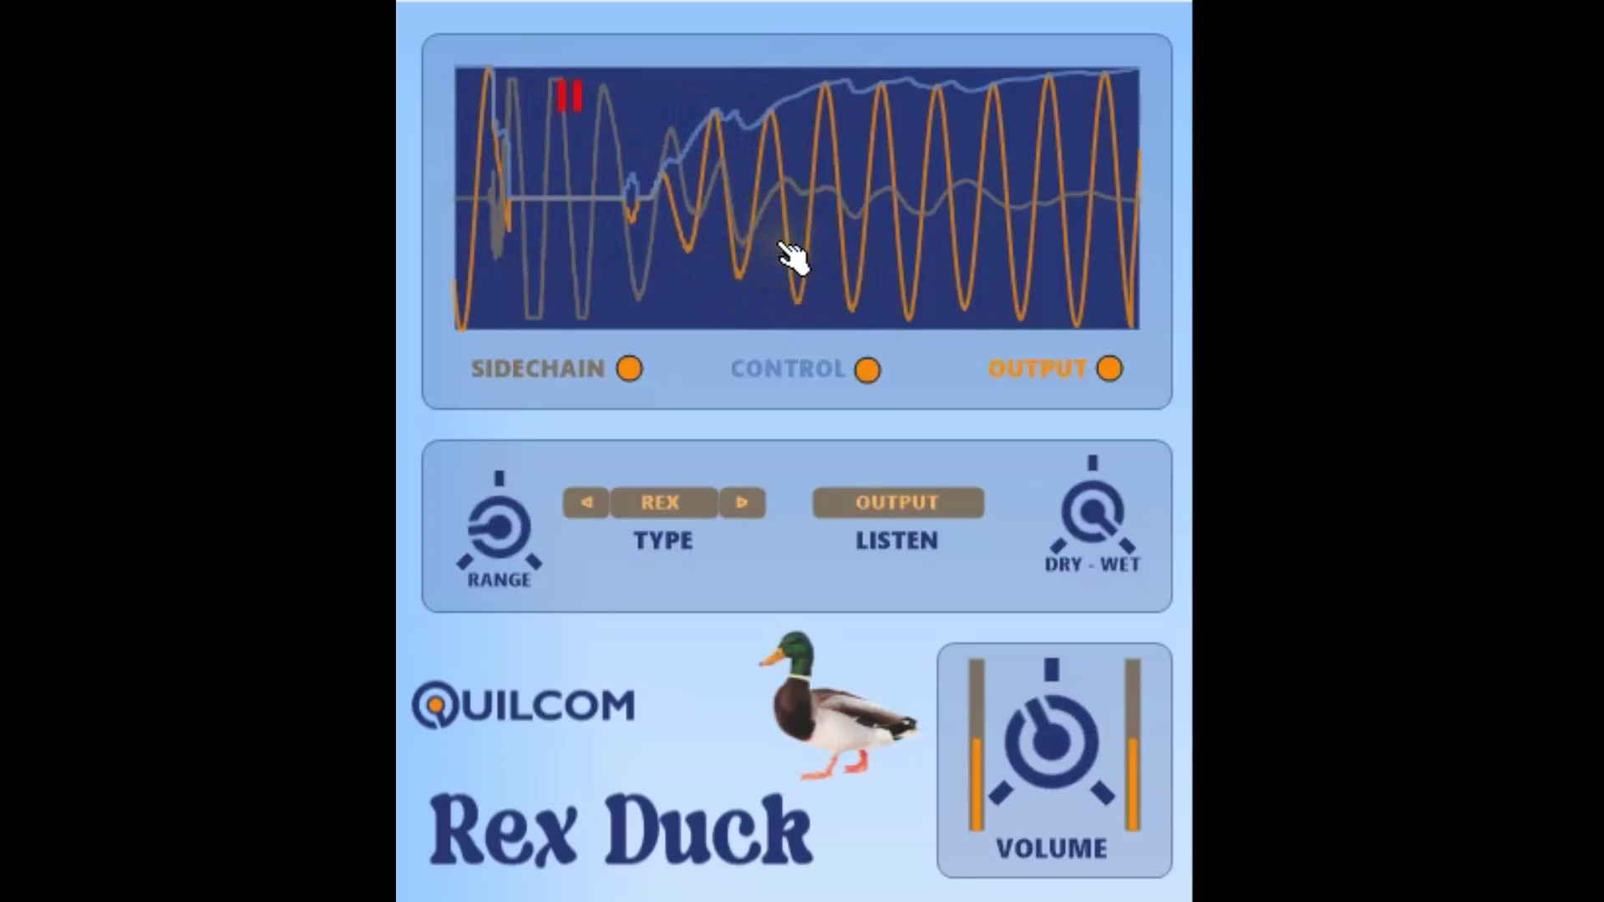
pyautogui.click(742, 502)
pyautogui.click(716, 304)
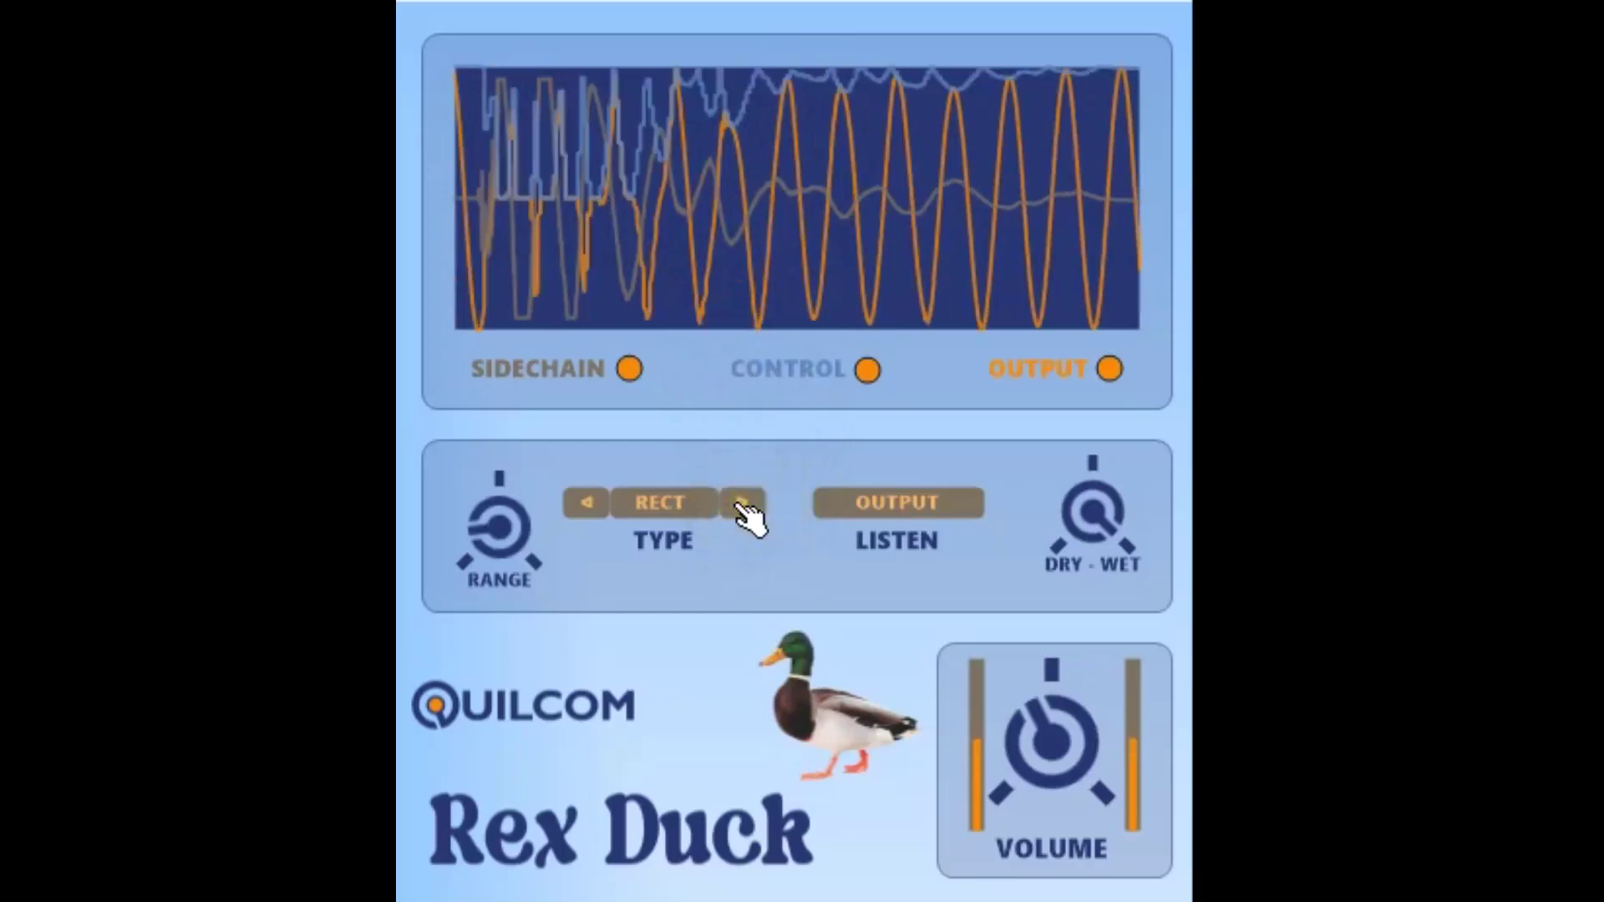
pyautogui.click(749, 503)
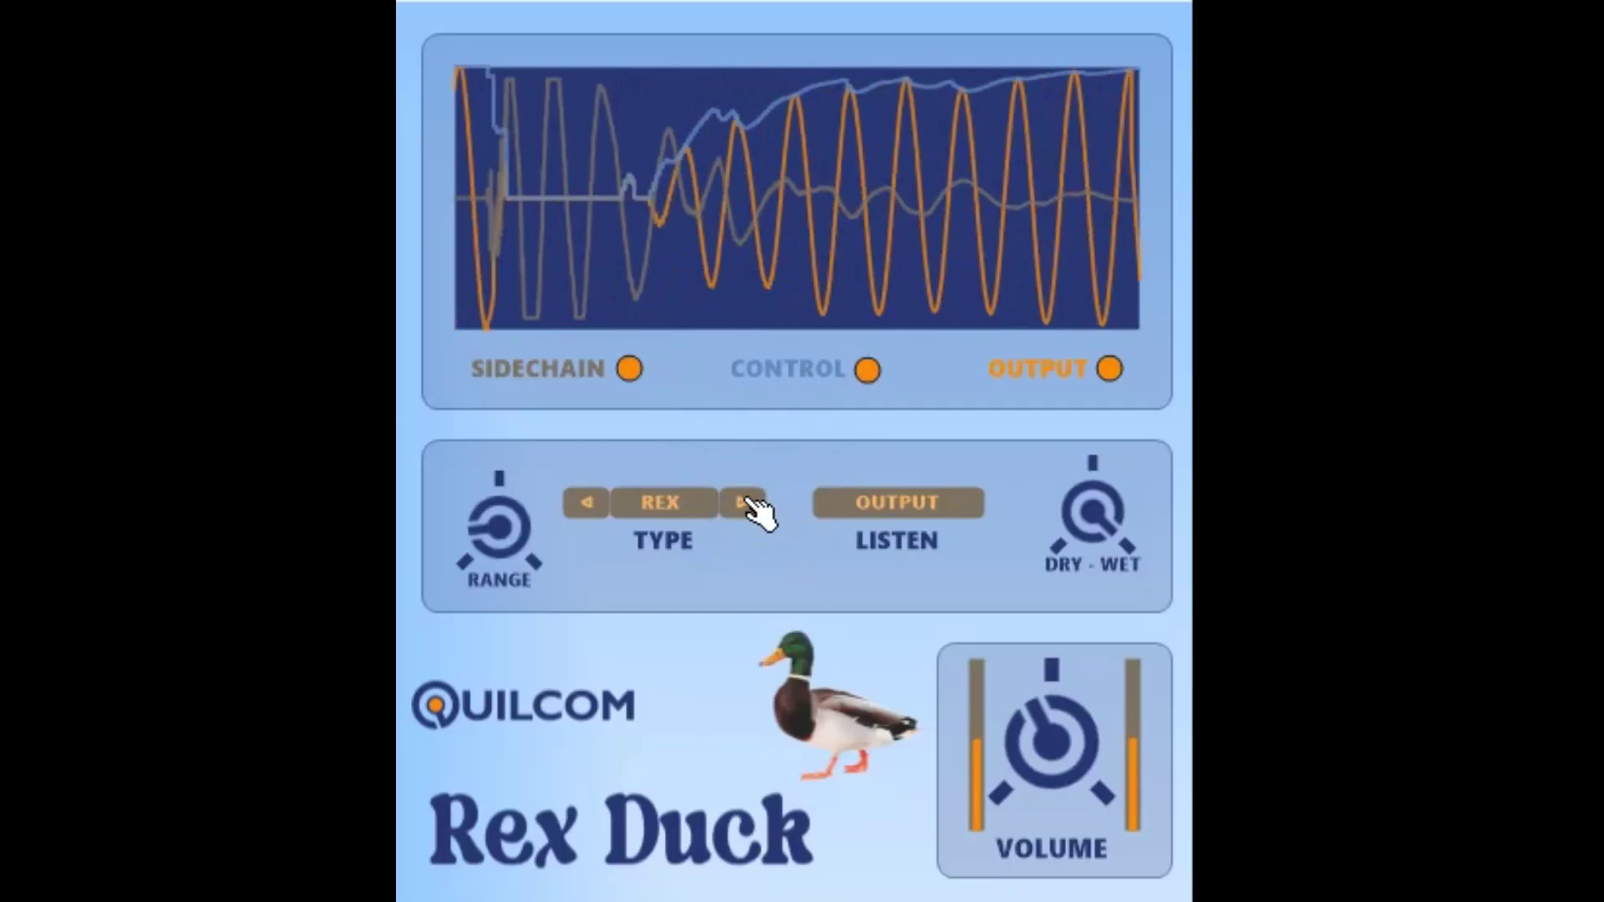
pyautogui.click(746, 503)
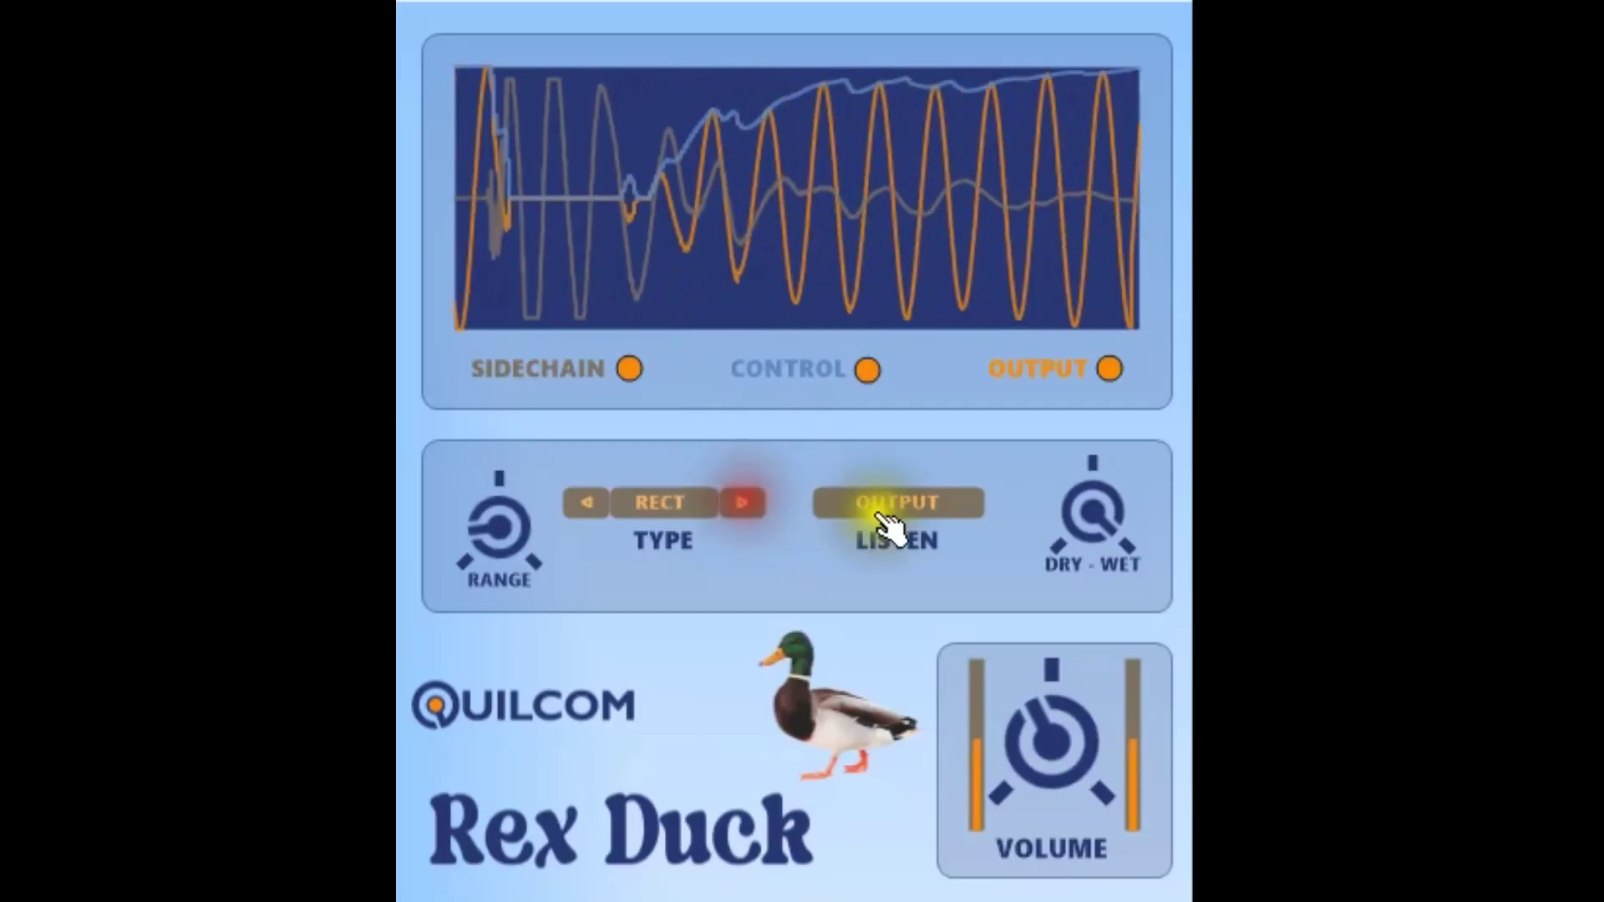
# Step: Audition the SIDECHAIN listen mode briefly, then set Rex Duck's listen mode to CONTROL
pyautogui.click(930, 508)
pyautogui.click(929, 508)
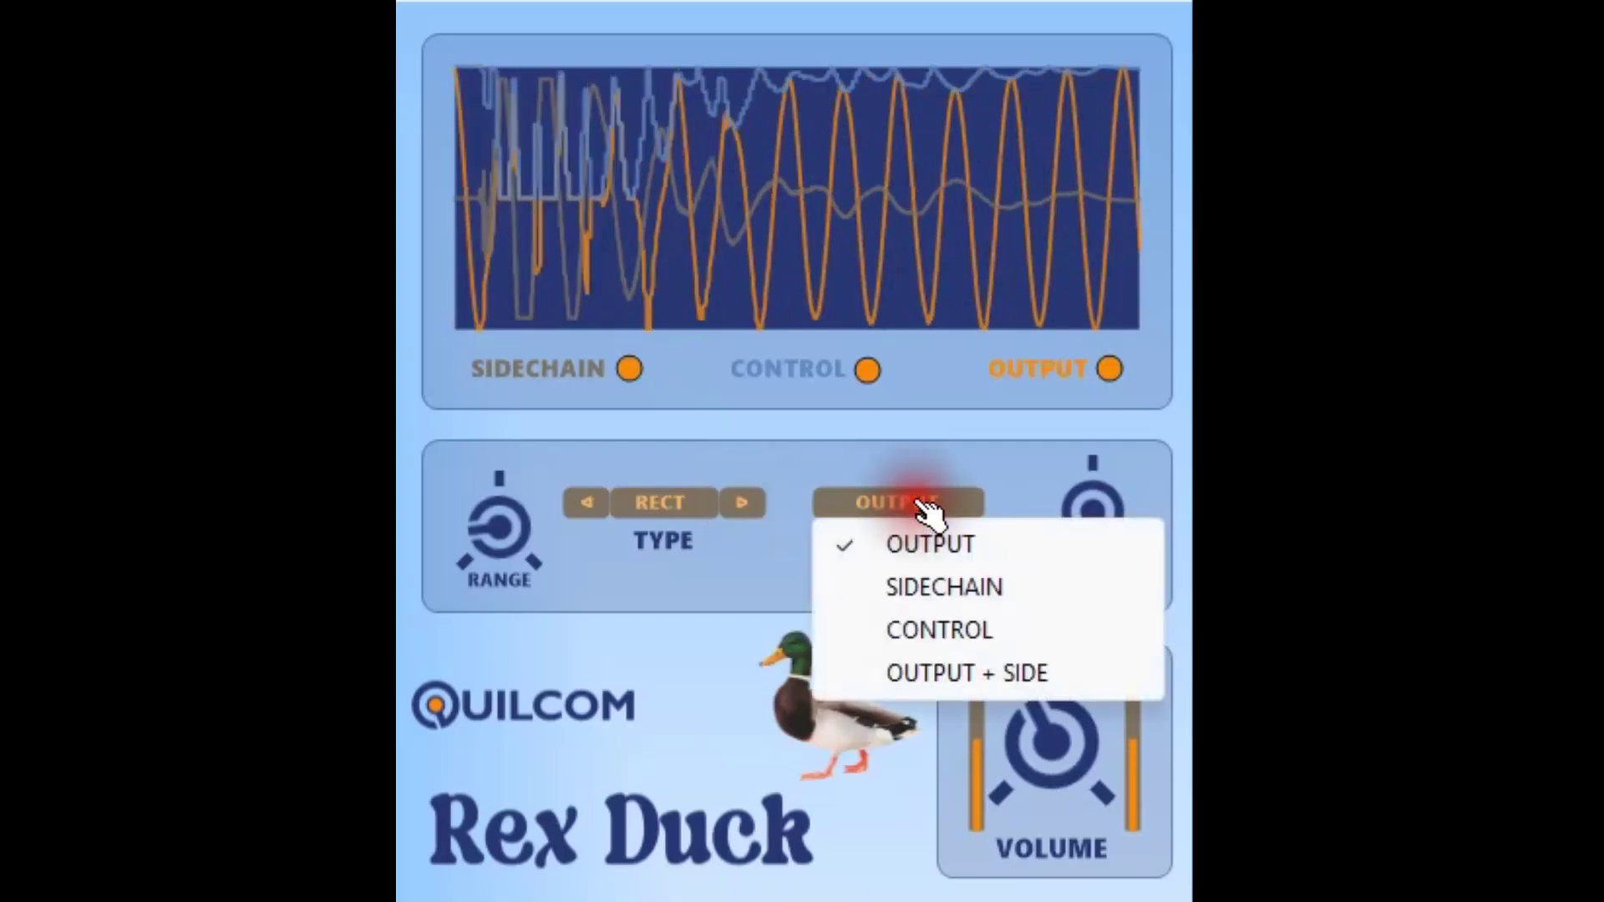
pyautogui.click(950, 595)
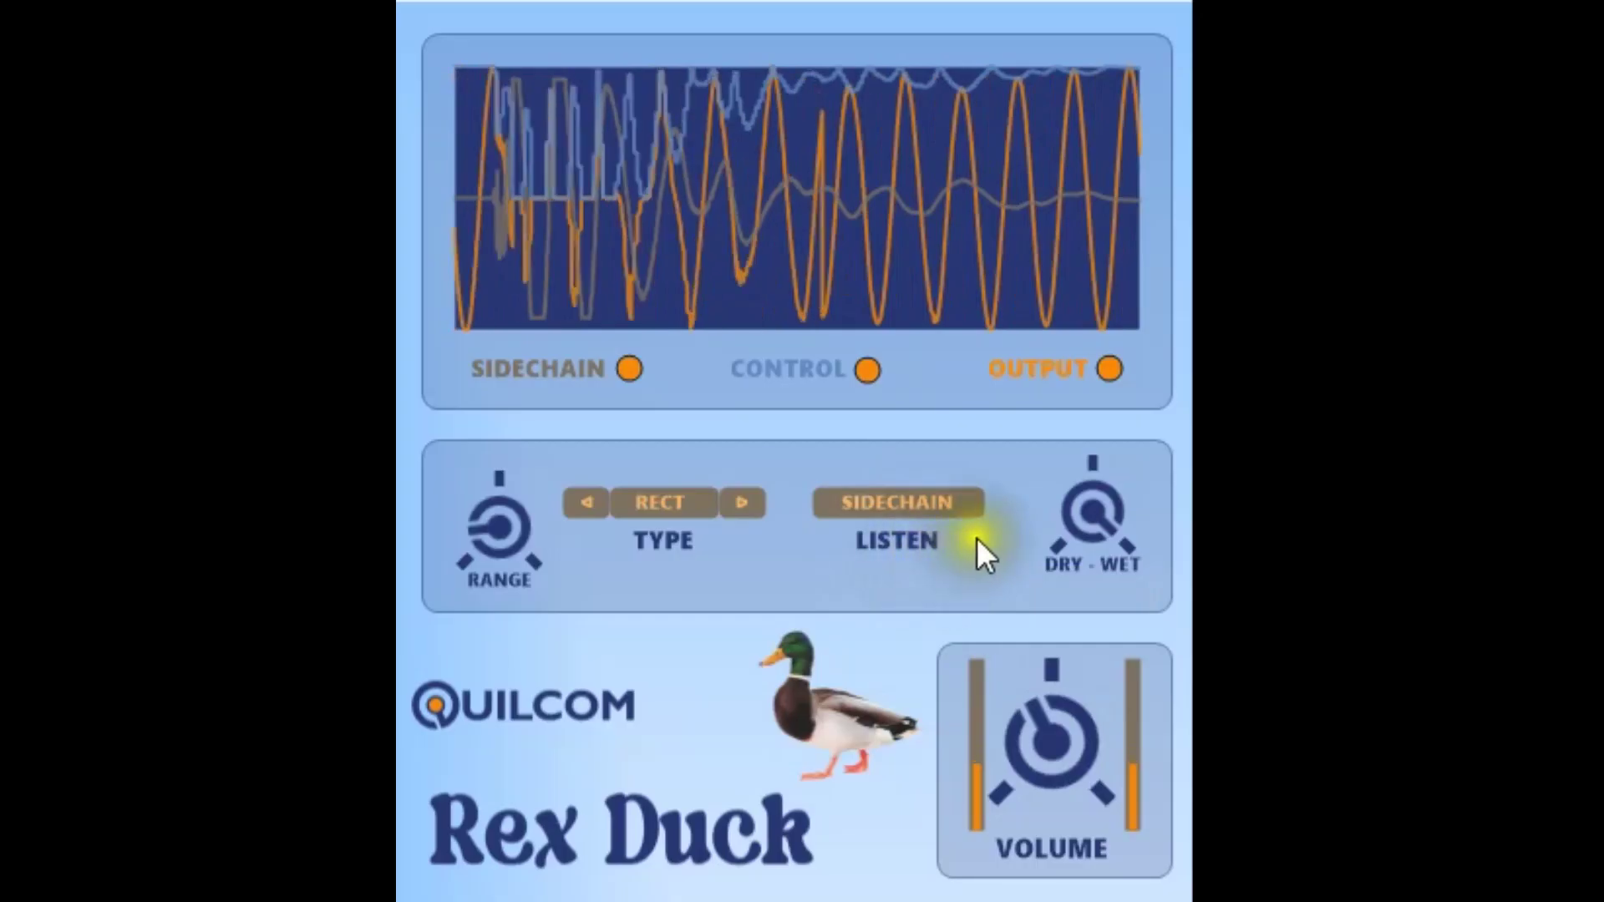
pyautogui.click(969, 505)
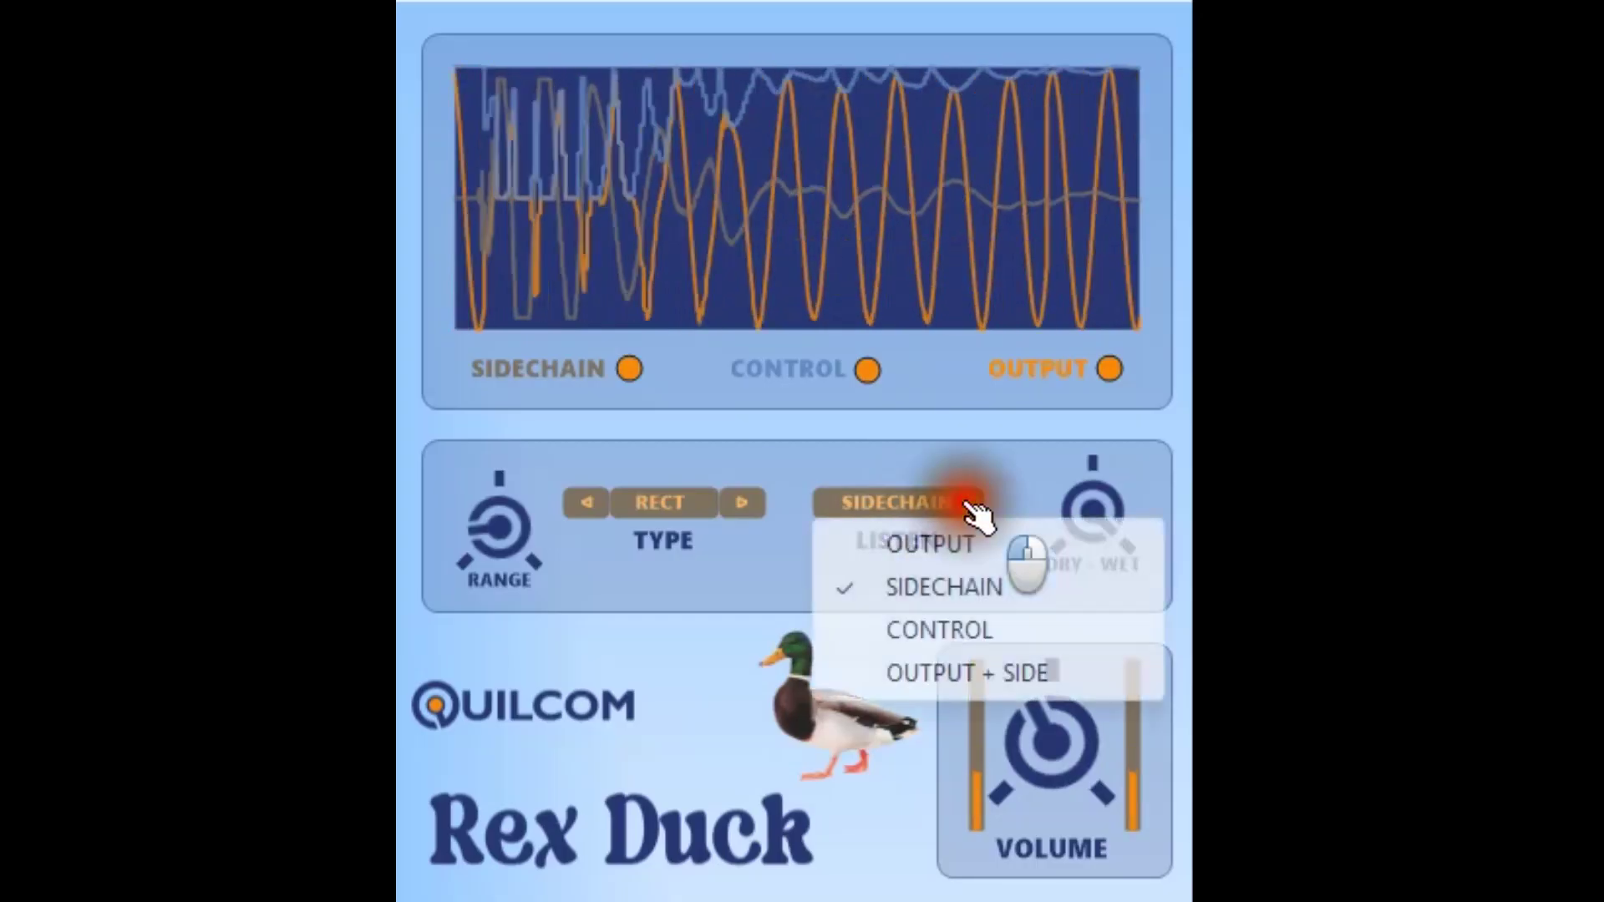
pyautogui.click(976, 639)
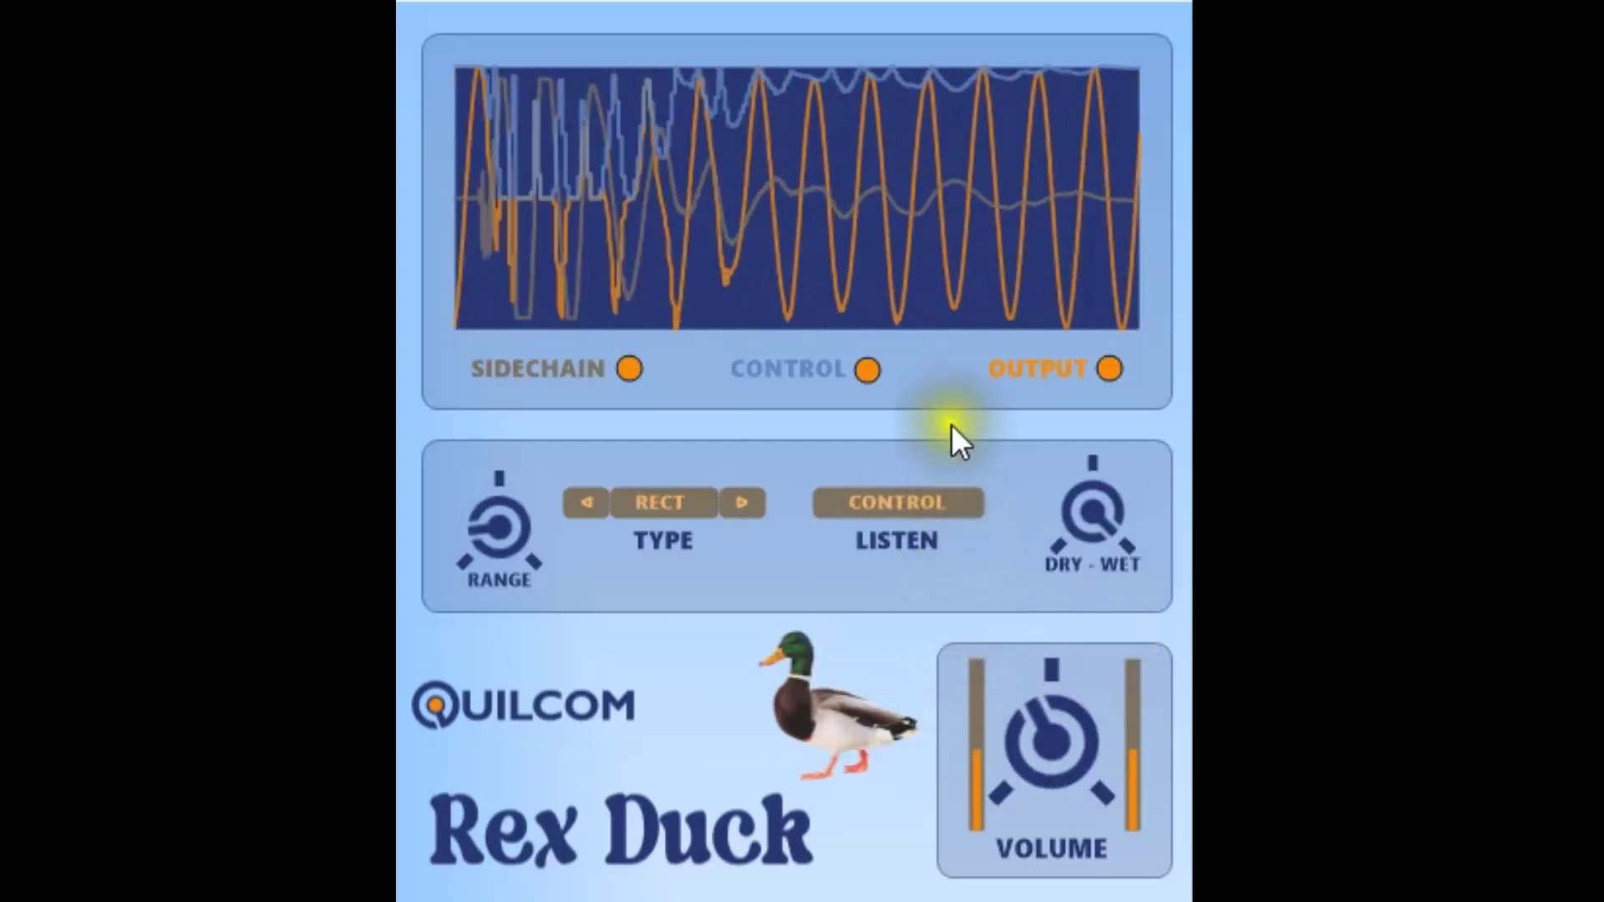
# Step: Hide the output and sidechain traces, compare REX against RECT, and listen to OUTPUT + SIDE
pyautogui.click(1111, 369)
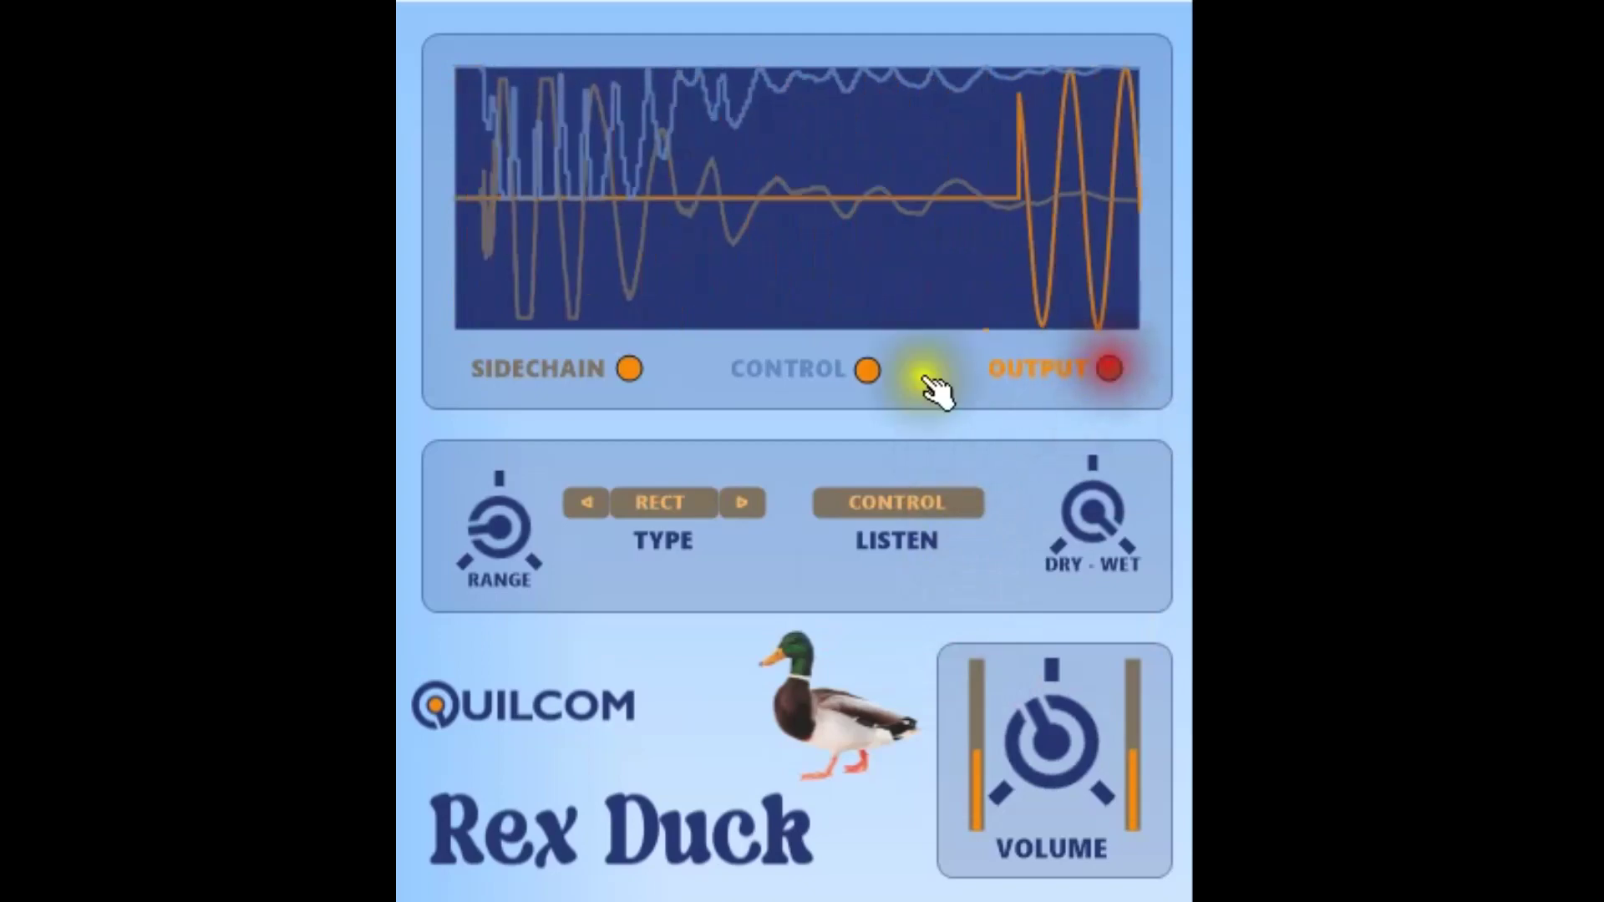
pyautogui.click(629, 369)
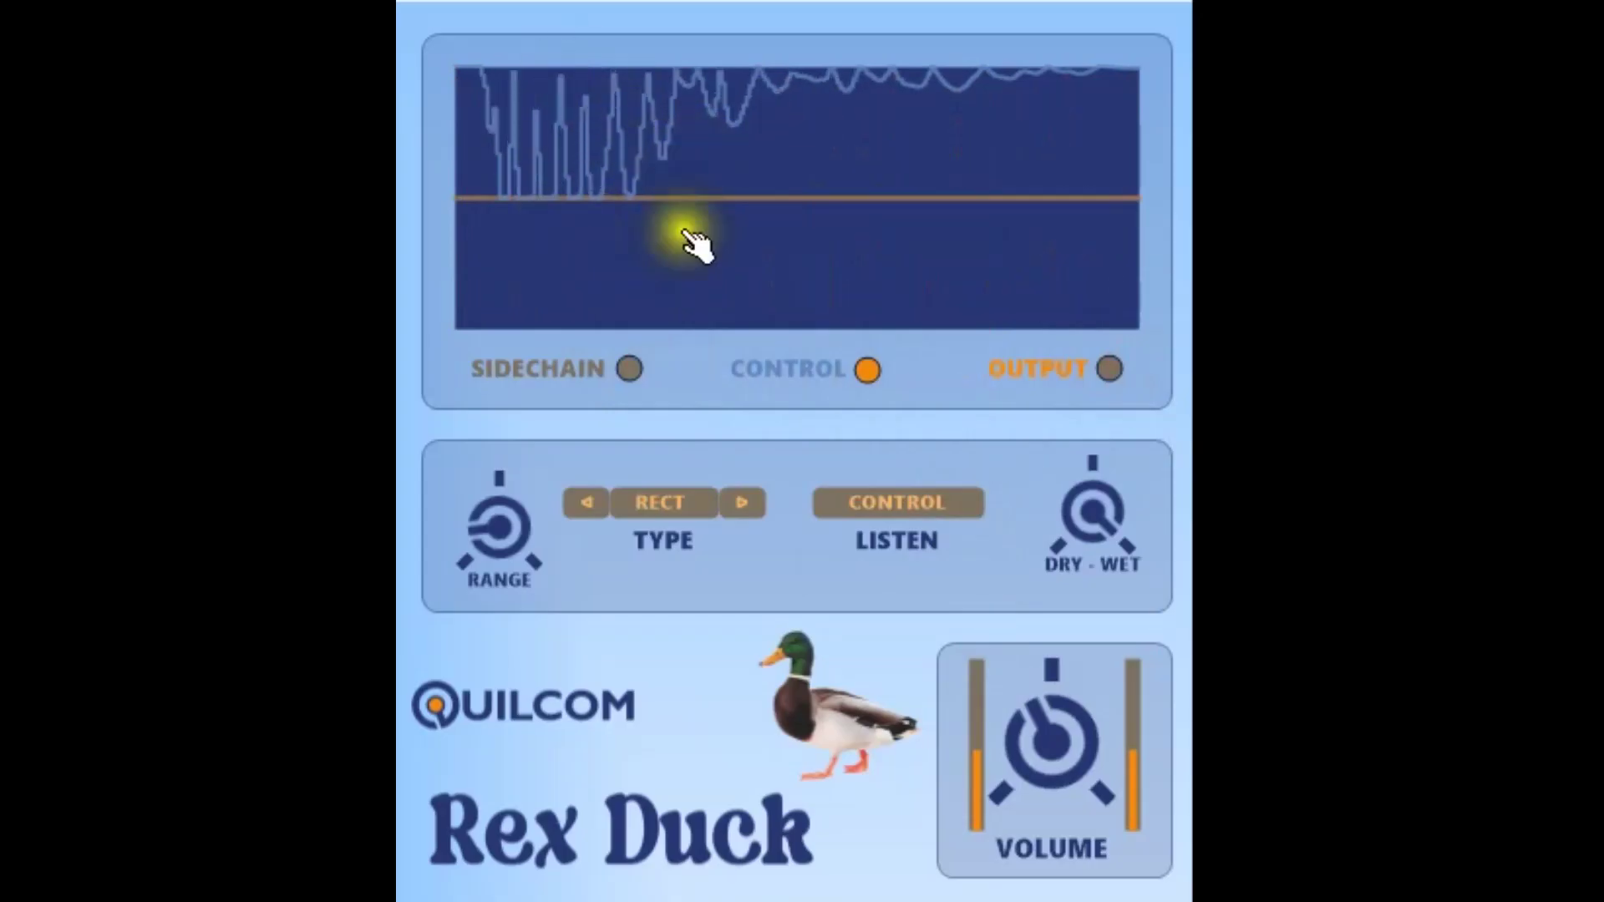
pyautogui.click(748, 504)
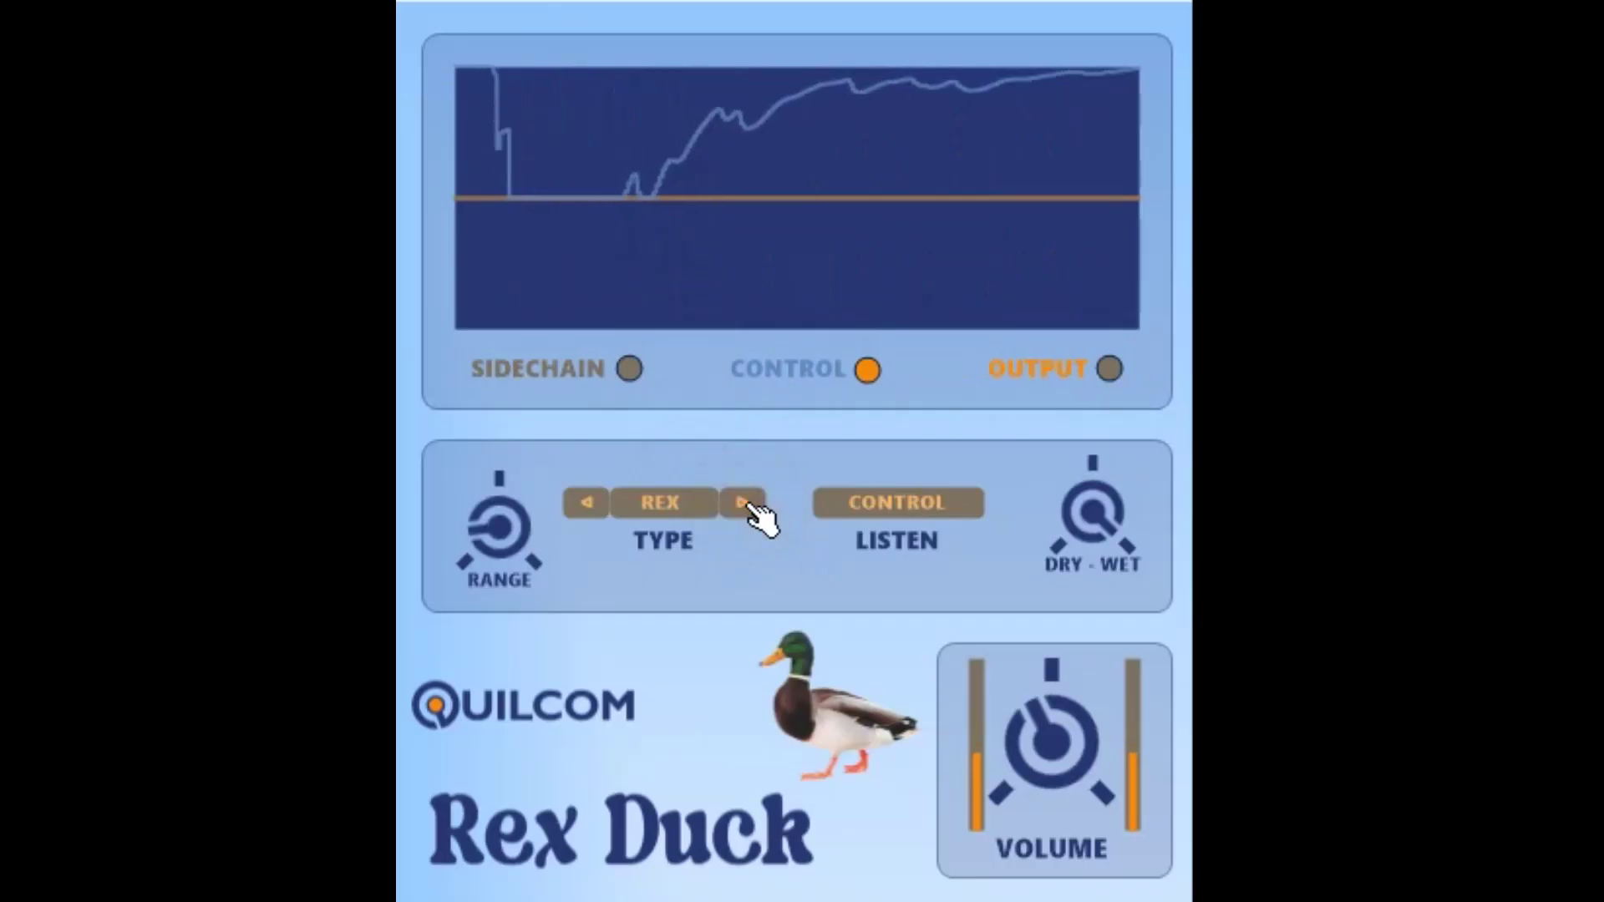
pyautogui.click(750, 504)
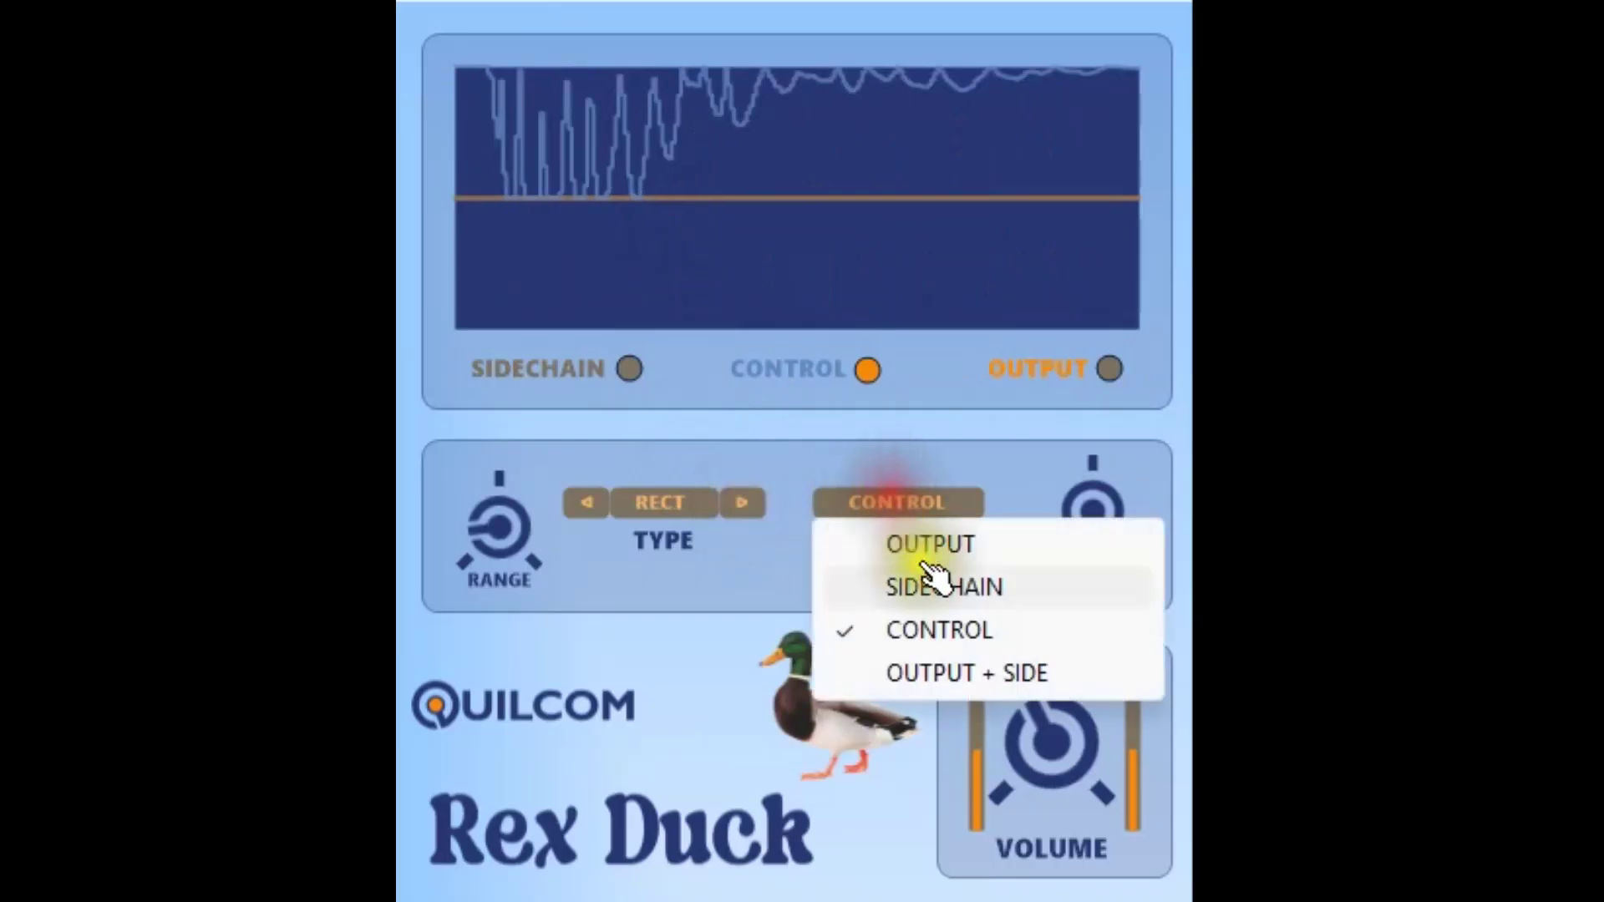
pyautogui.click(979, 673)
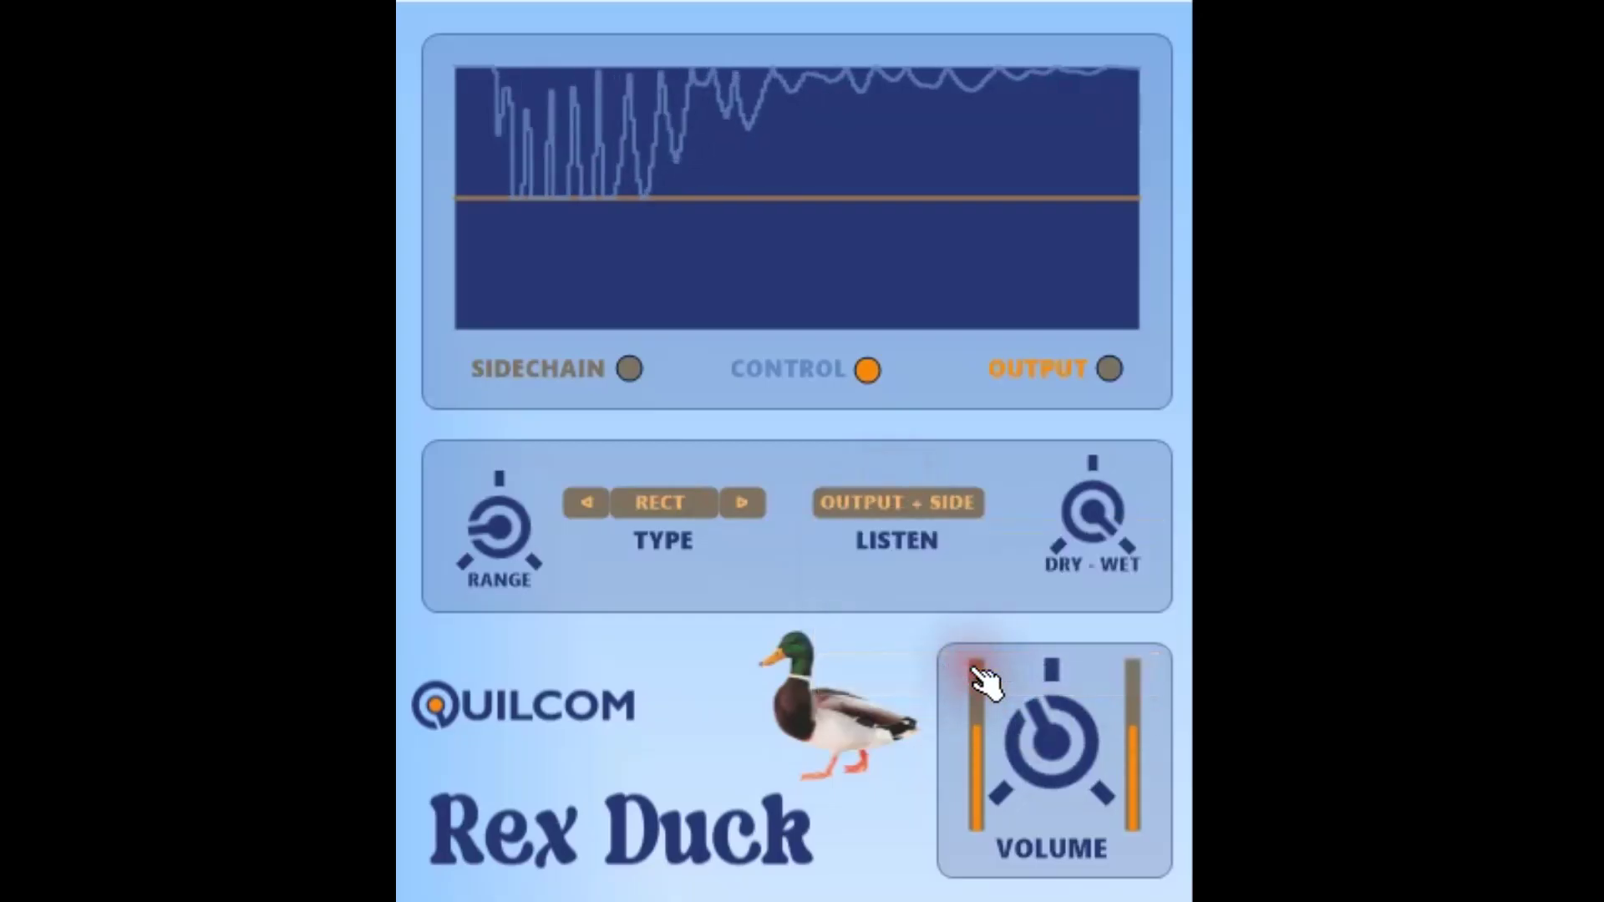
# Step: Show the output and sidechain traces again, set type to REX and listen to OUTPUT
pyautogui.click(1109, 369)
pyautogui.click(630, 369)
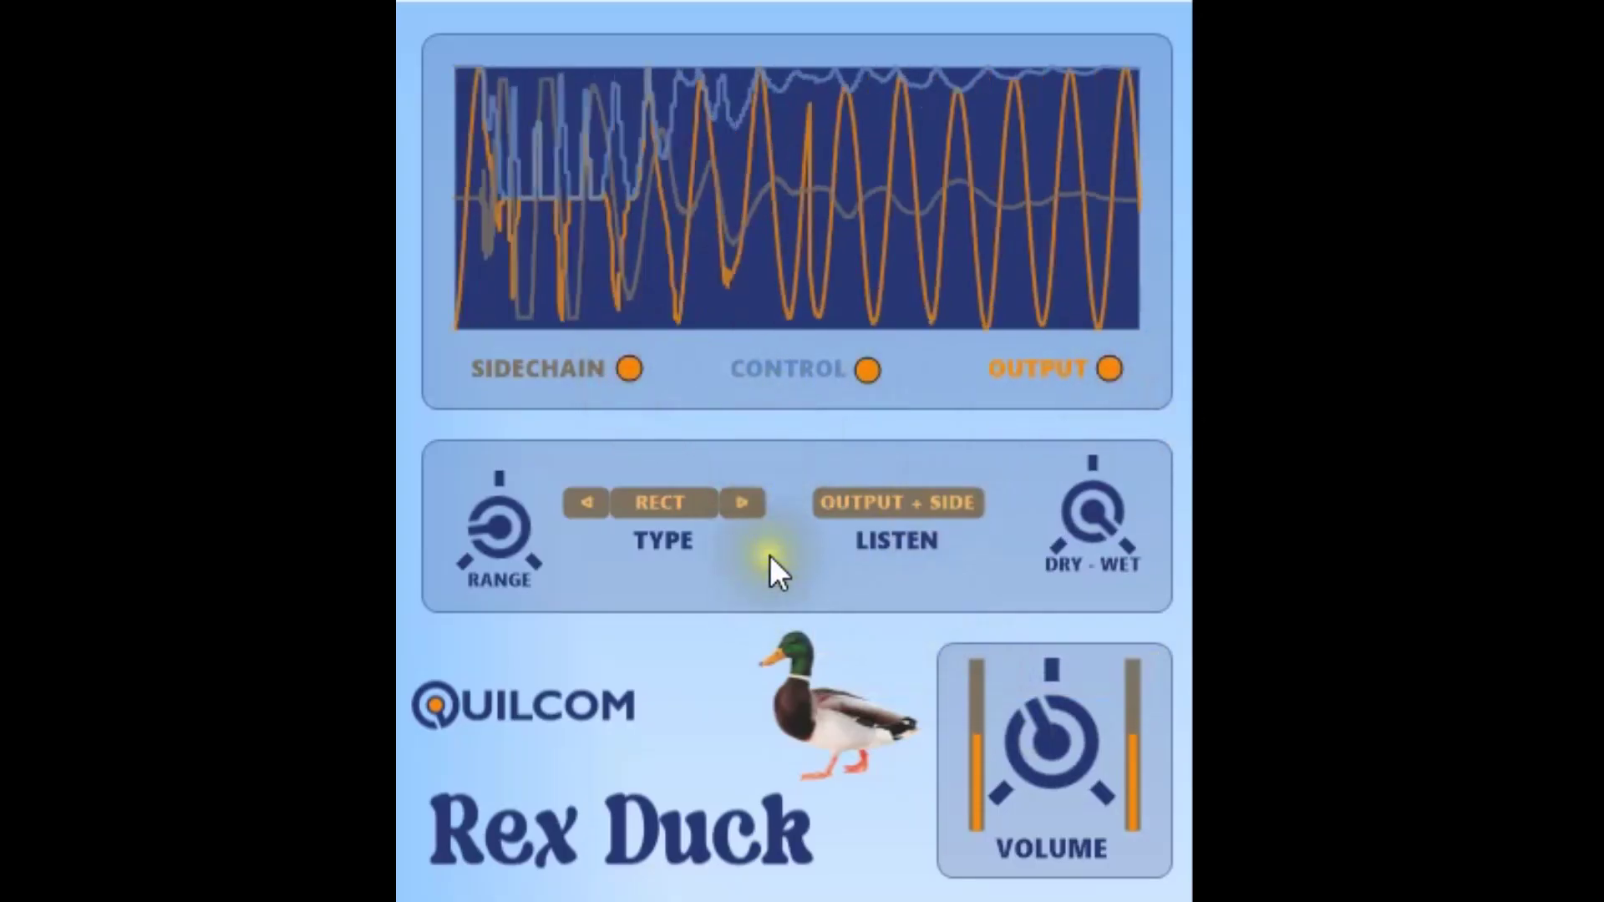
pyautogui.click(757, 498)
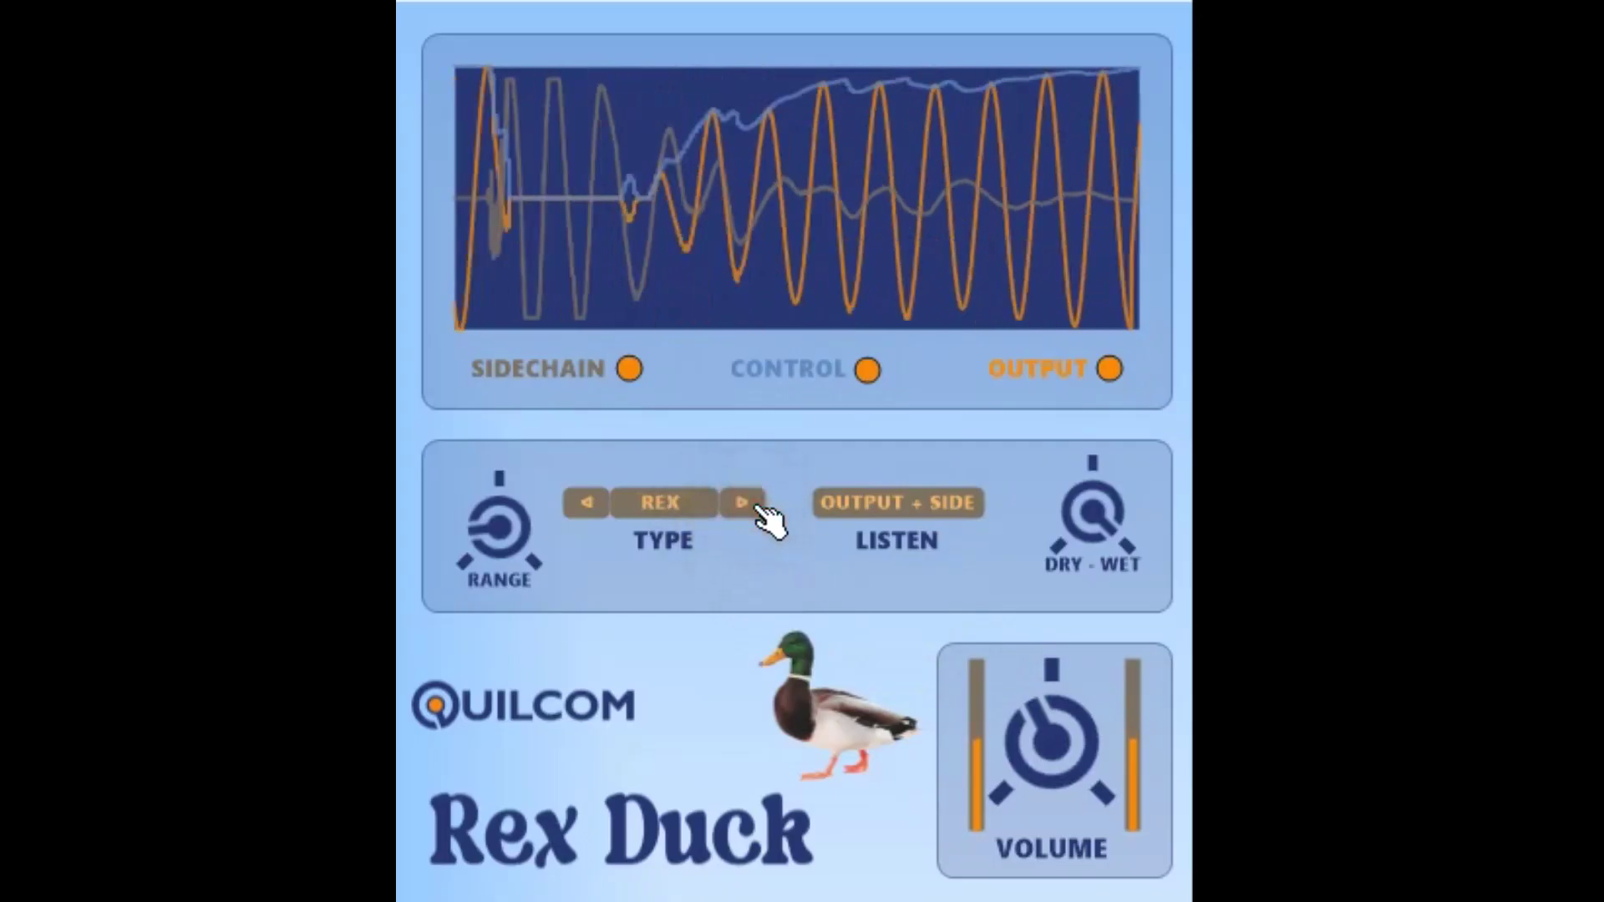
pyautogui.click(837, 506)
pyautogui.click(903, 545)
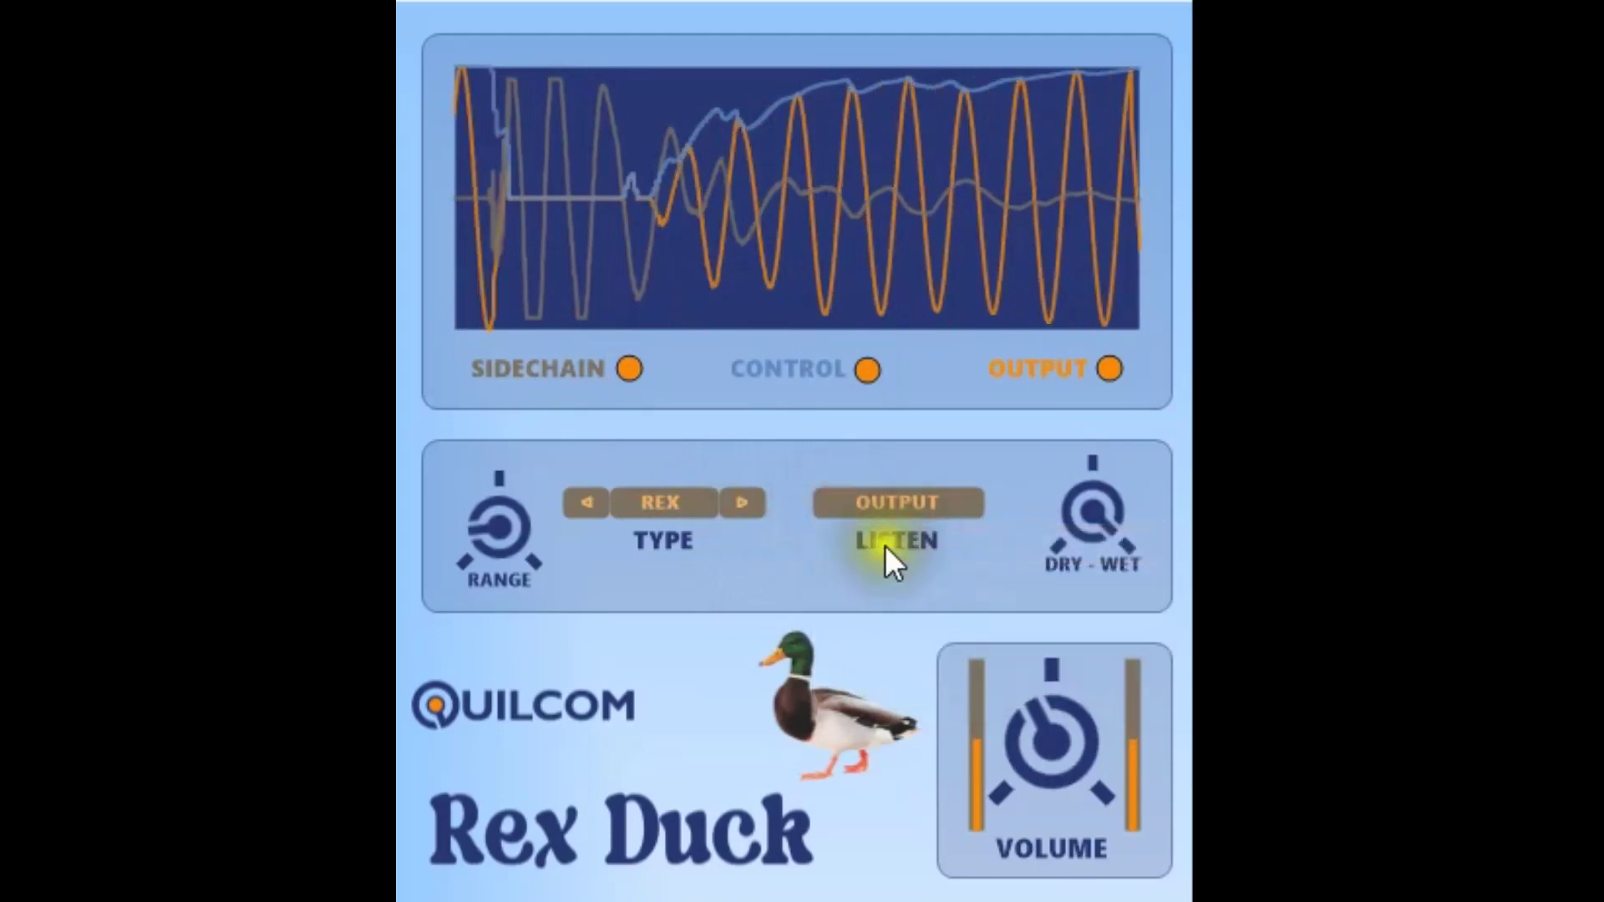
pyautogui.click(499, 527)
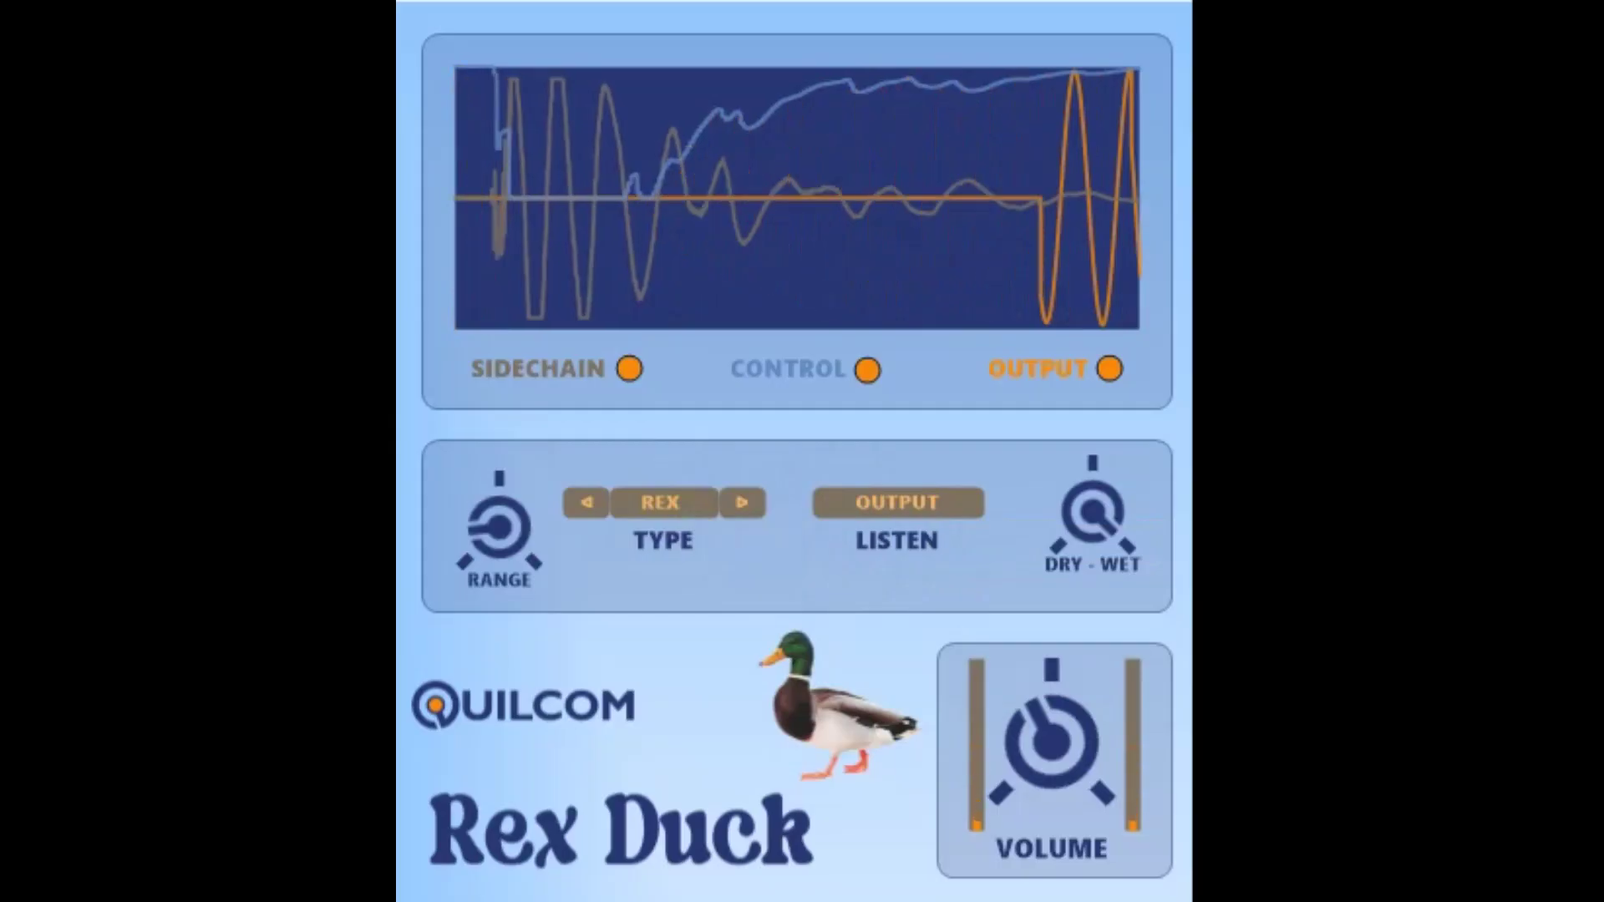
pyautogui.click(1064, 570)
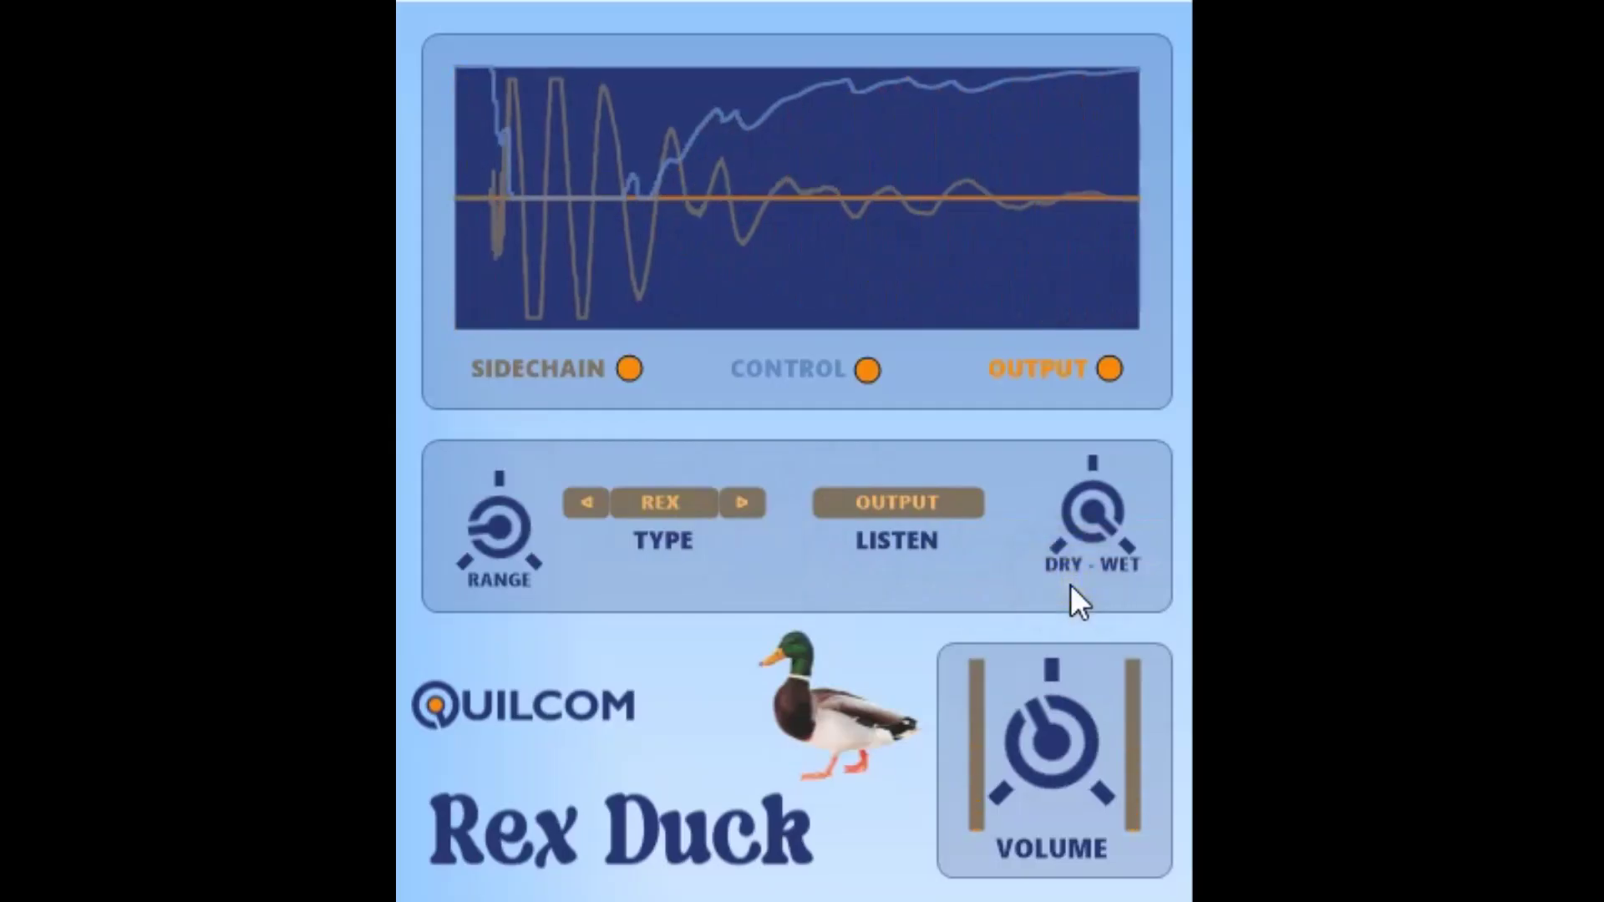
pyautogui.click(1045, 593)
pyautogui.moveTo(518, 486)
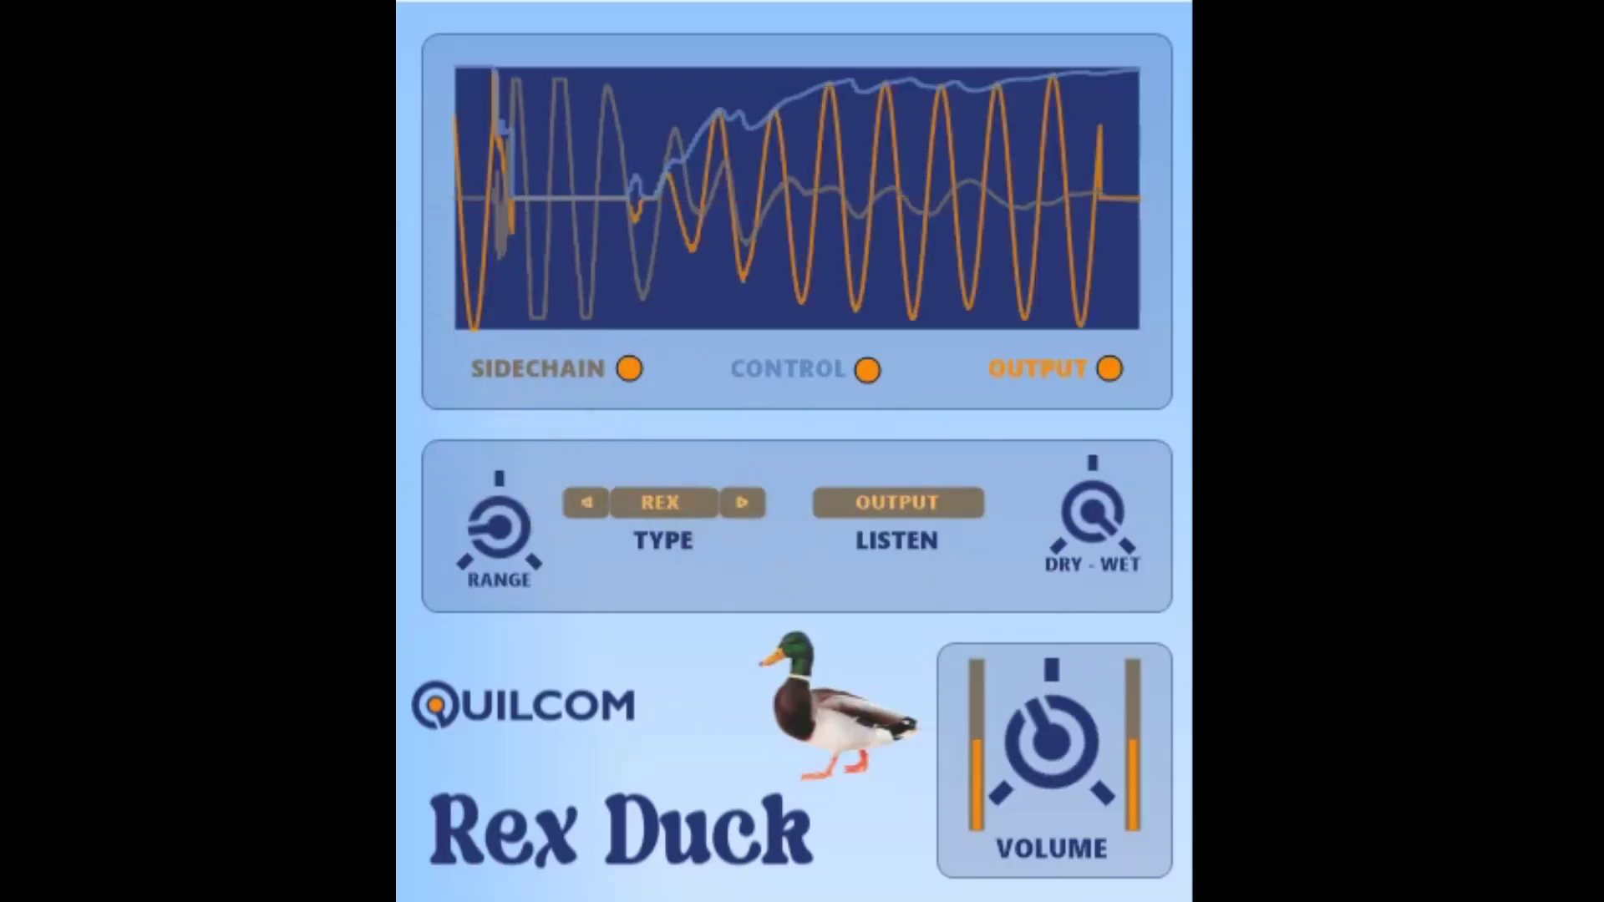
pyautogui.moveTo(1086, 509)
pyautogui.mouseDown()
pyautogui.moveTo(1049, 657)
pyautogui.moveTo(1042, 901)
pyautogui.moveTo(1088, 543)
pyautogui.mouseUp()
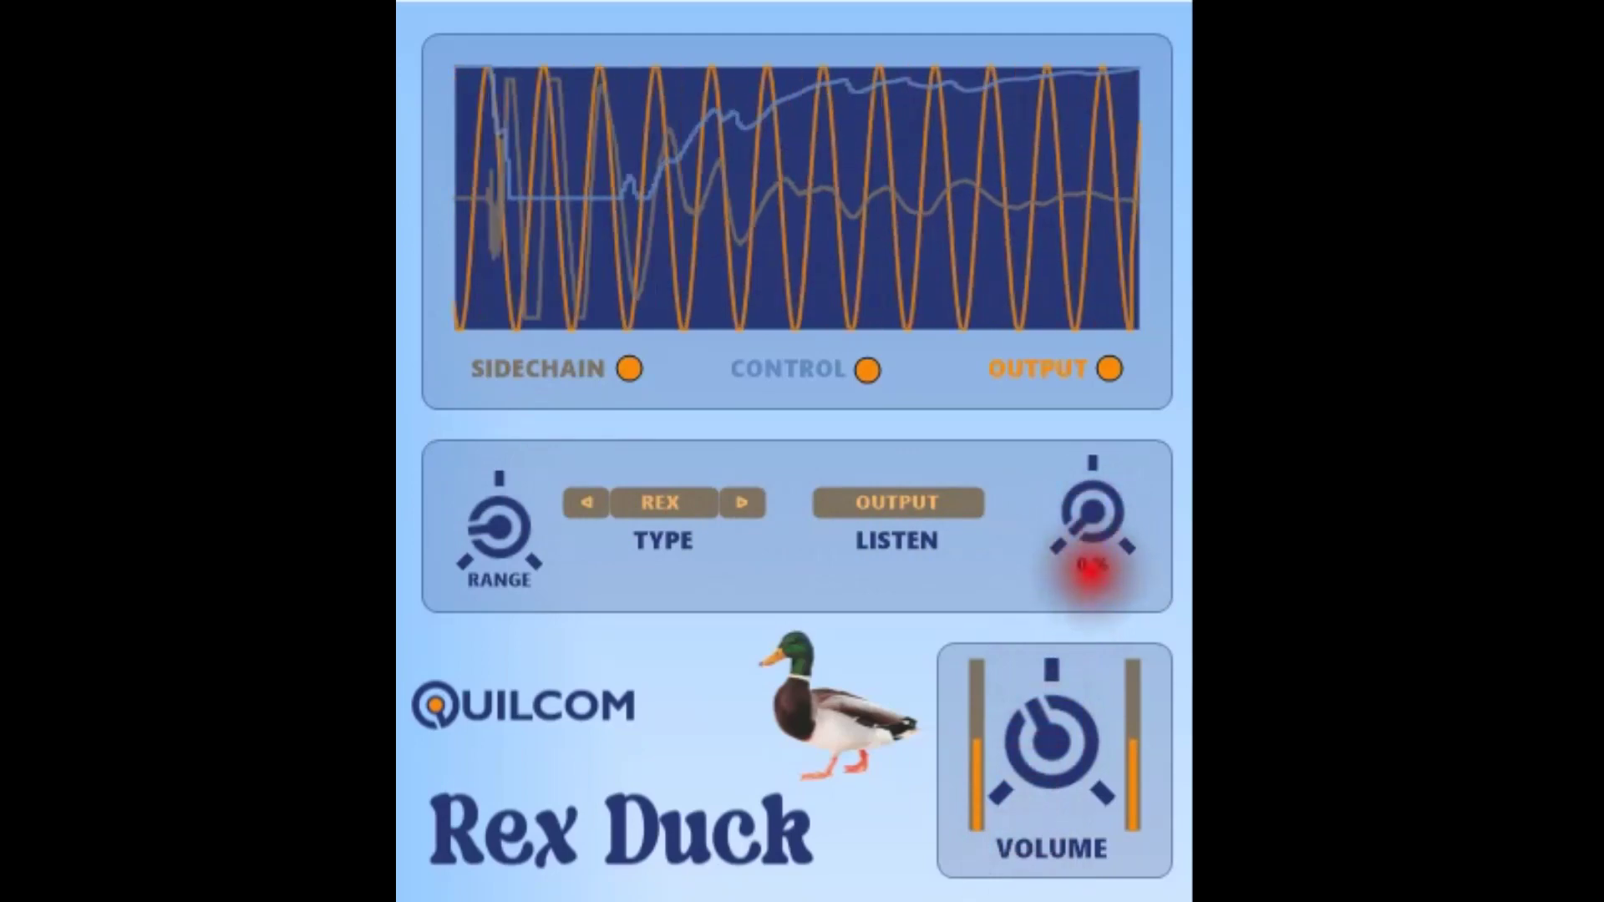
pyautogui.moveTo(1090, 572)
pyautogui.mouseDown()
pyautogui.moveTo(1013, 258)
pyautogui.moveTo(1018, 5)
pyautogui.mouseUp()
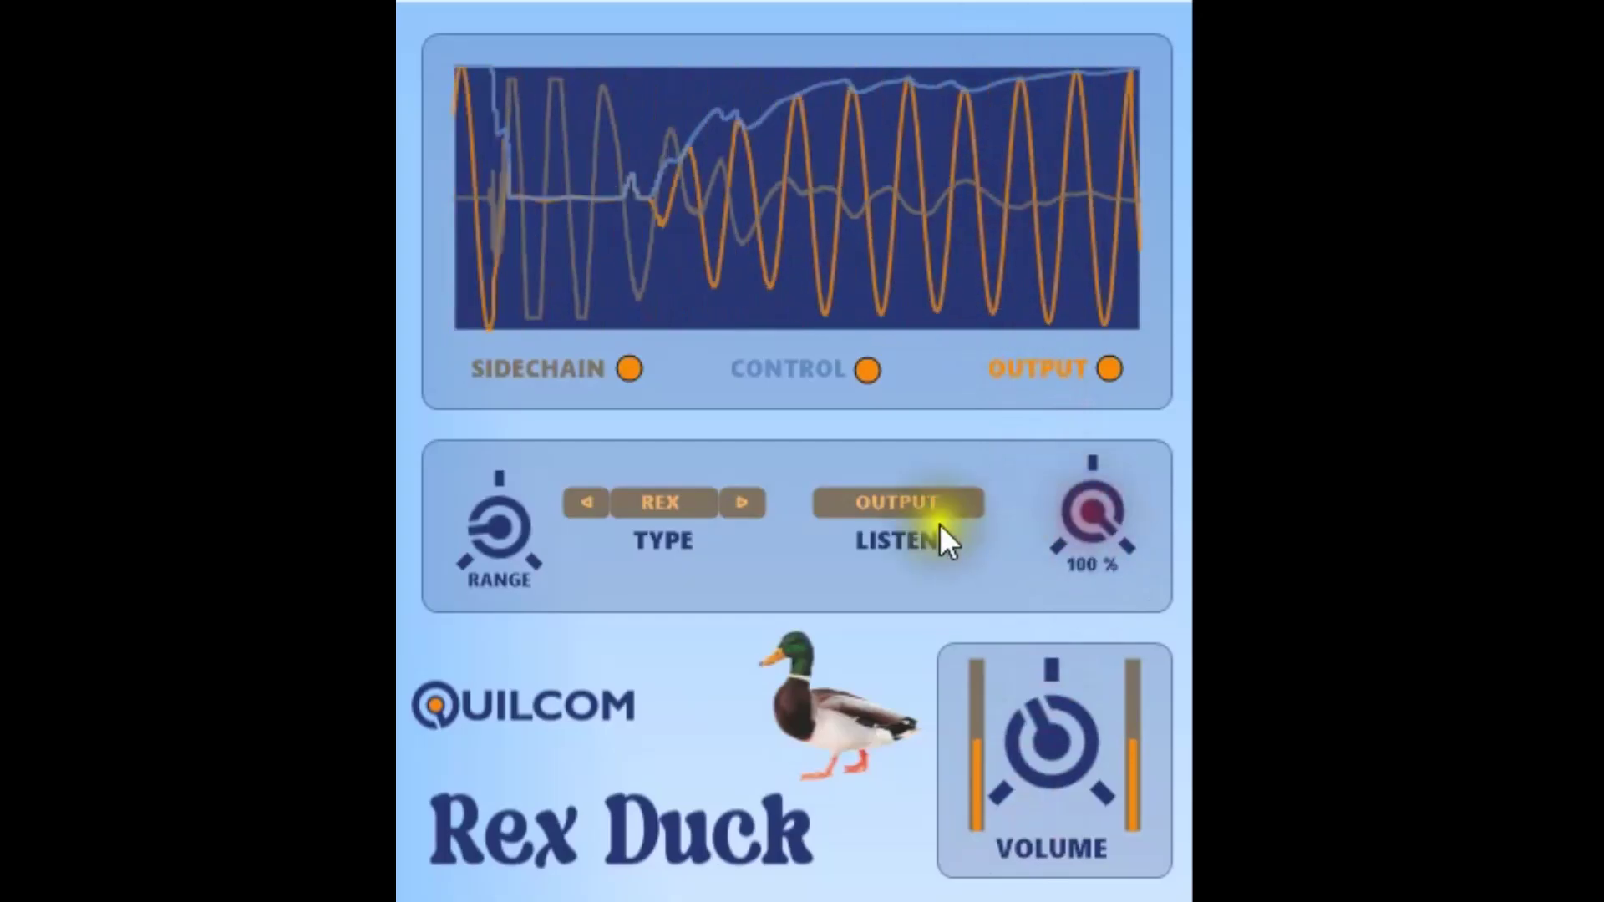
# Step: Set the ducking type to RECT, dip the dry-wet mix to 50%, then restore 100%
pyautogui.click(752, 504)
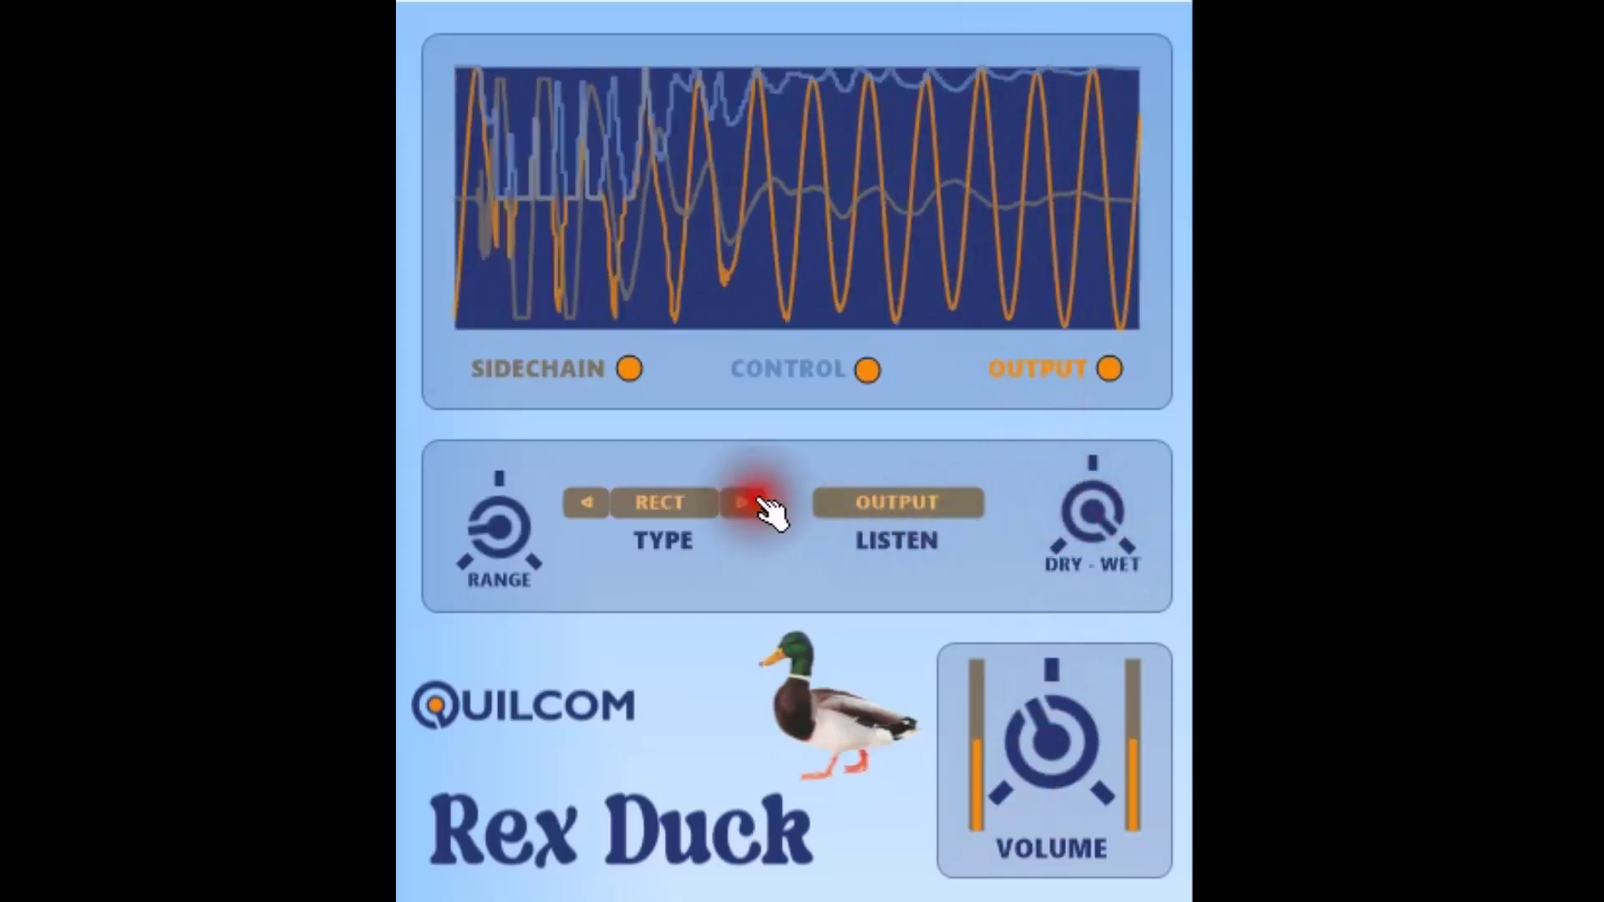
pyautogui.click(1097, 522)
pyautogui.moveTo(1097, 522); pyautogui.dragTo(1011, 0)
pyautogui.click(1092, 512)
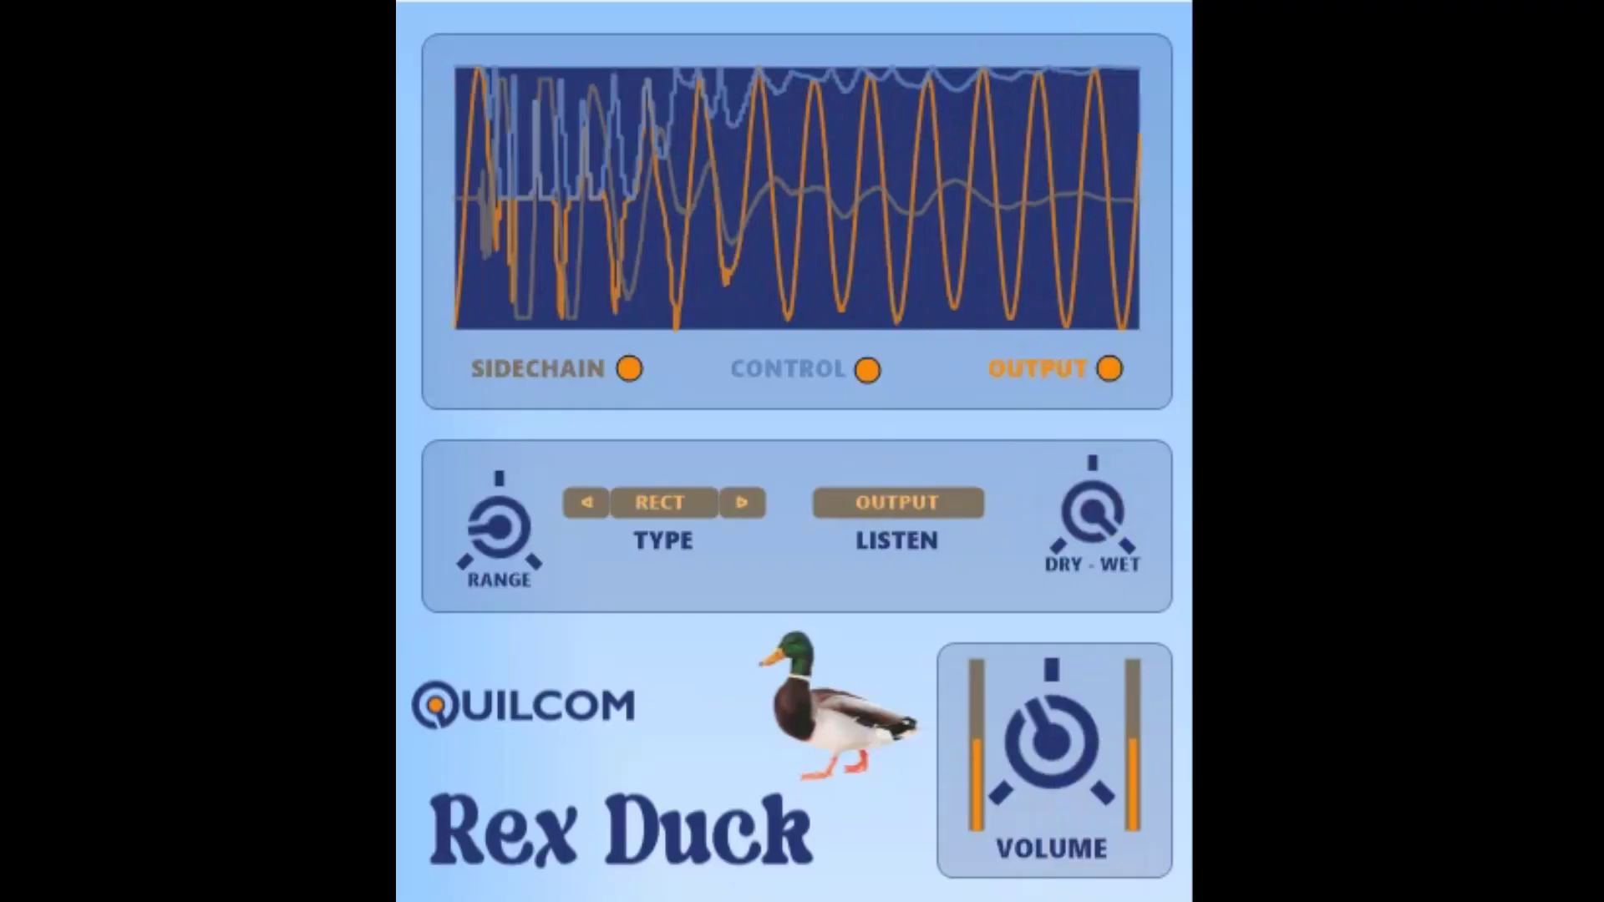
# Step: Return the ducking type to REX and raise the RANGE knob from 0.50 to 2.00
pyautogui.moveTo(484, 529)
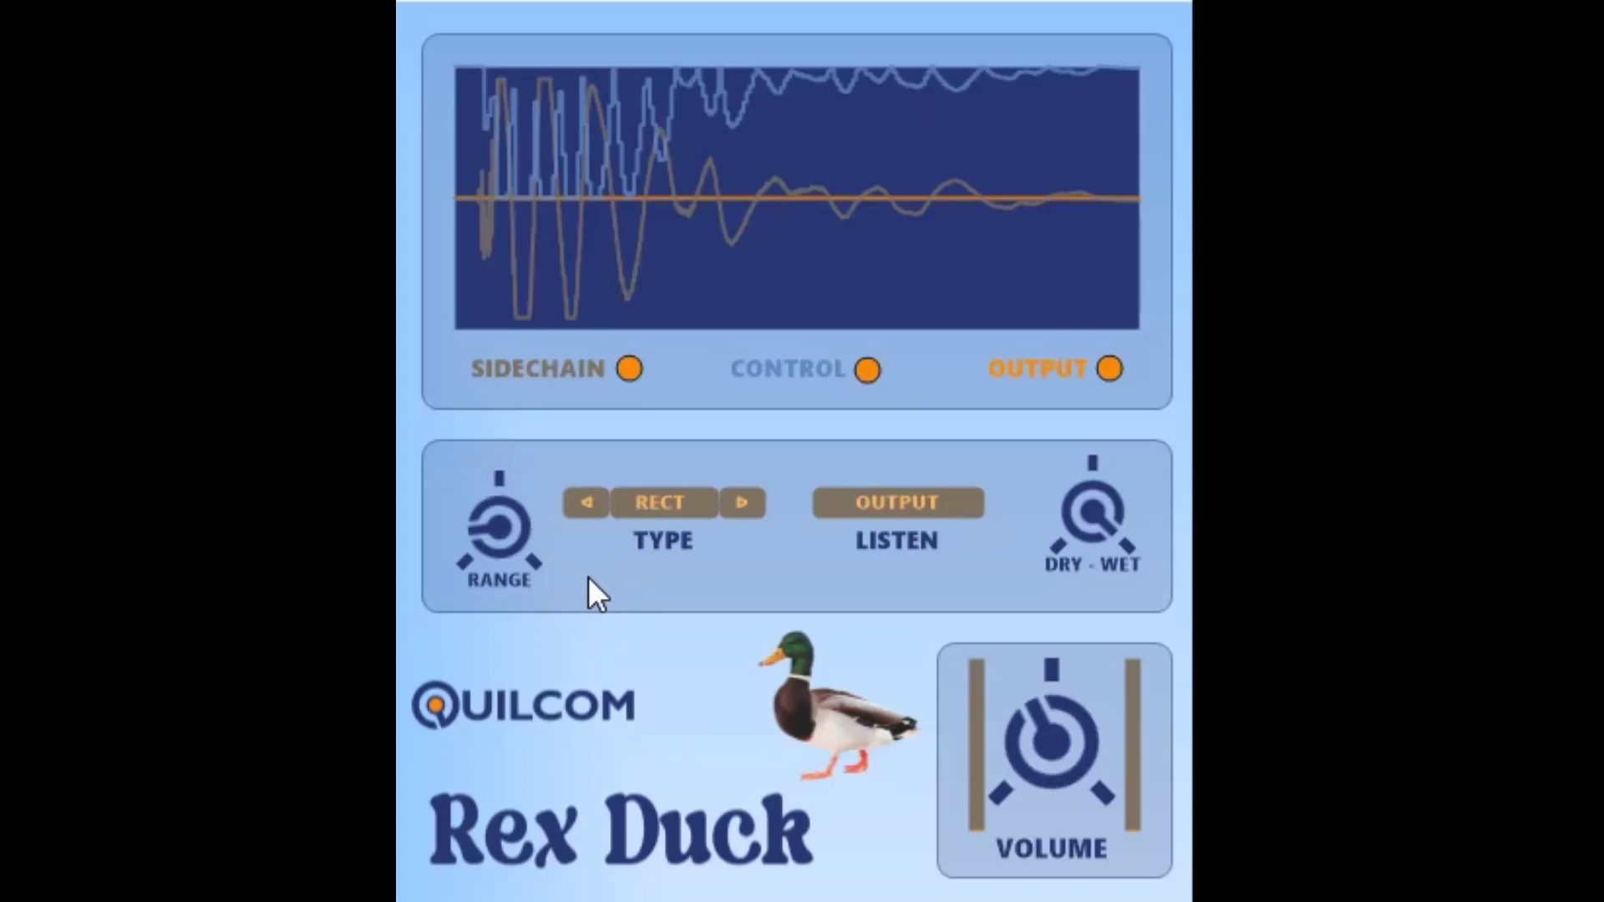
pyautogui.click(746, 501)
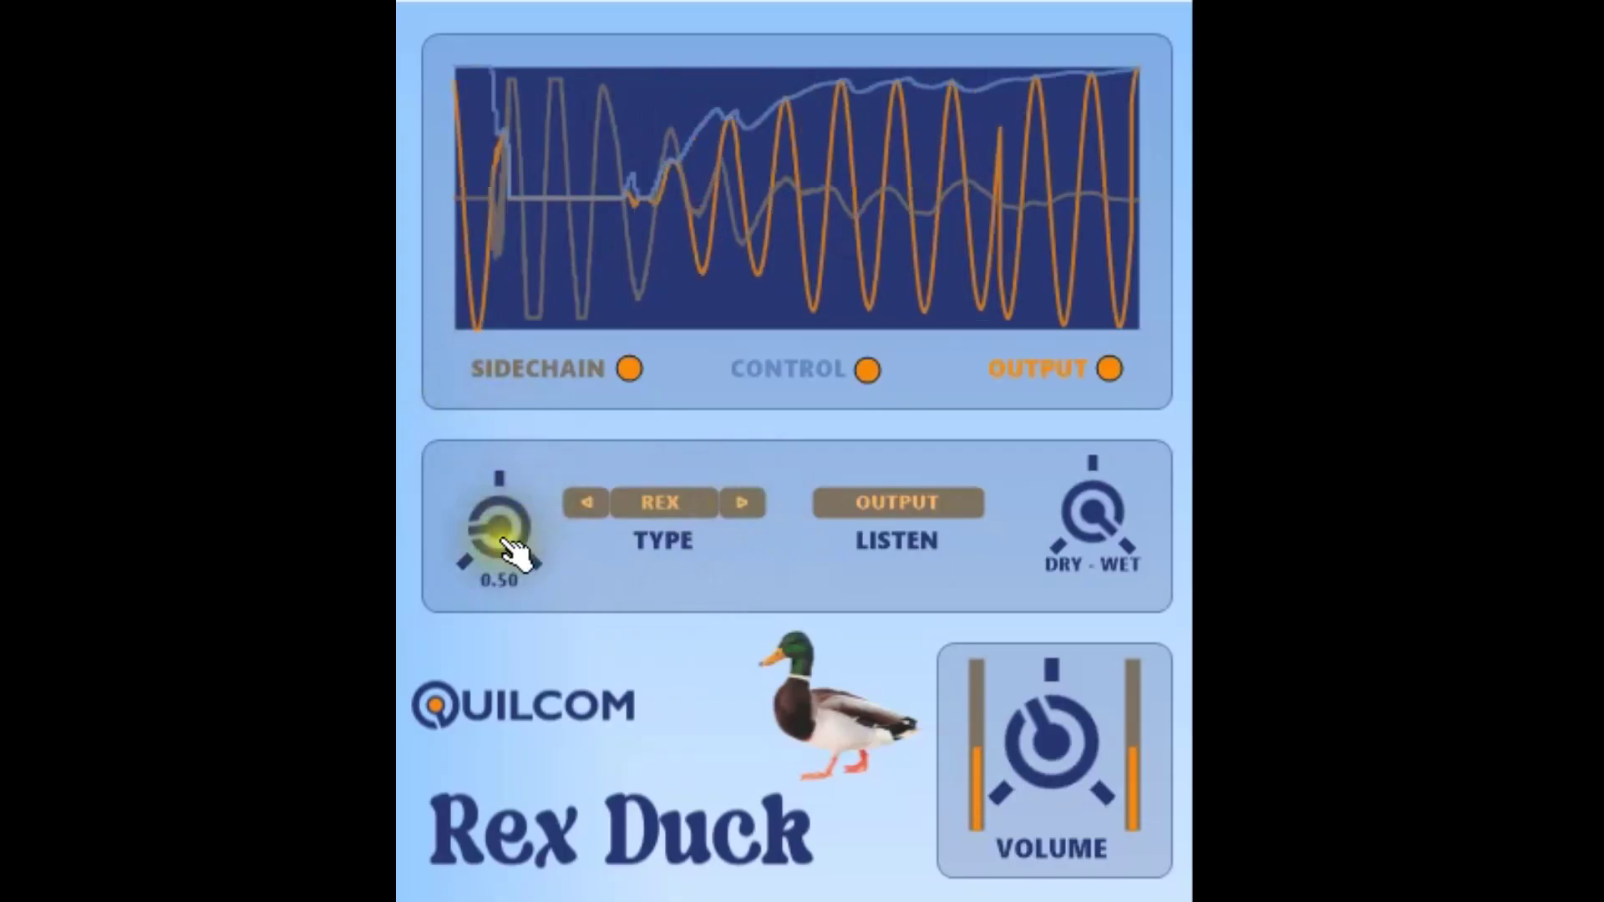
pyautogui.moveTo(512, 548); pyautogui.dragTo(417, 78)
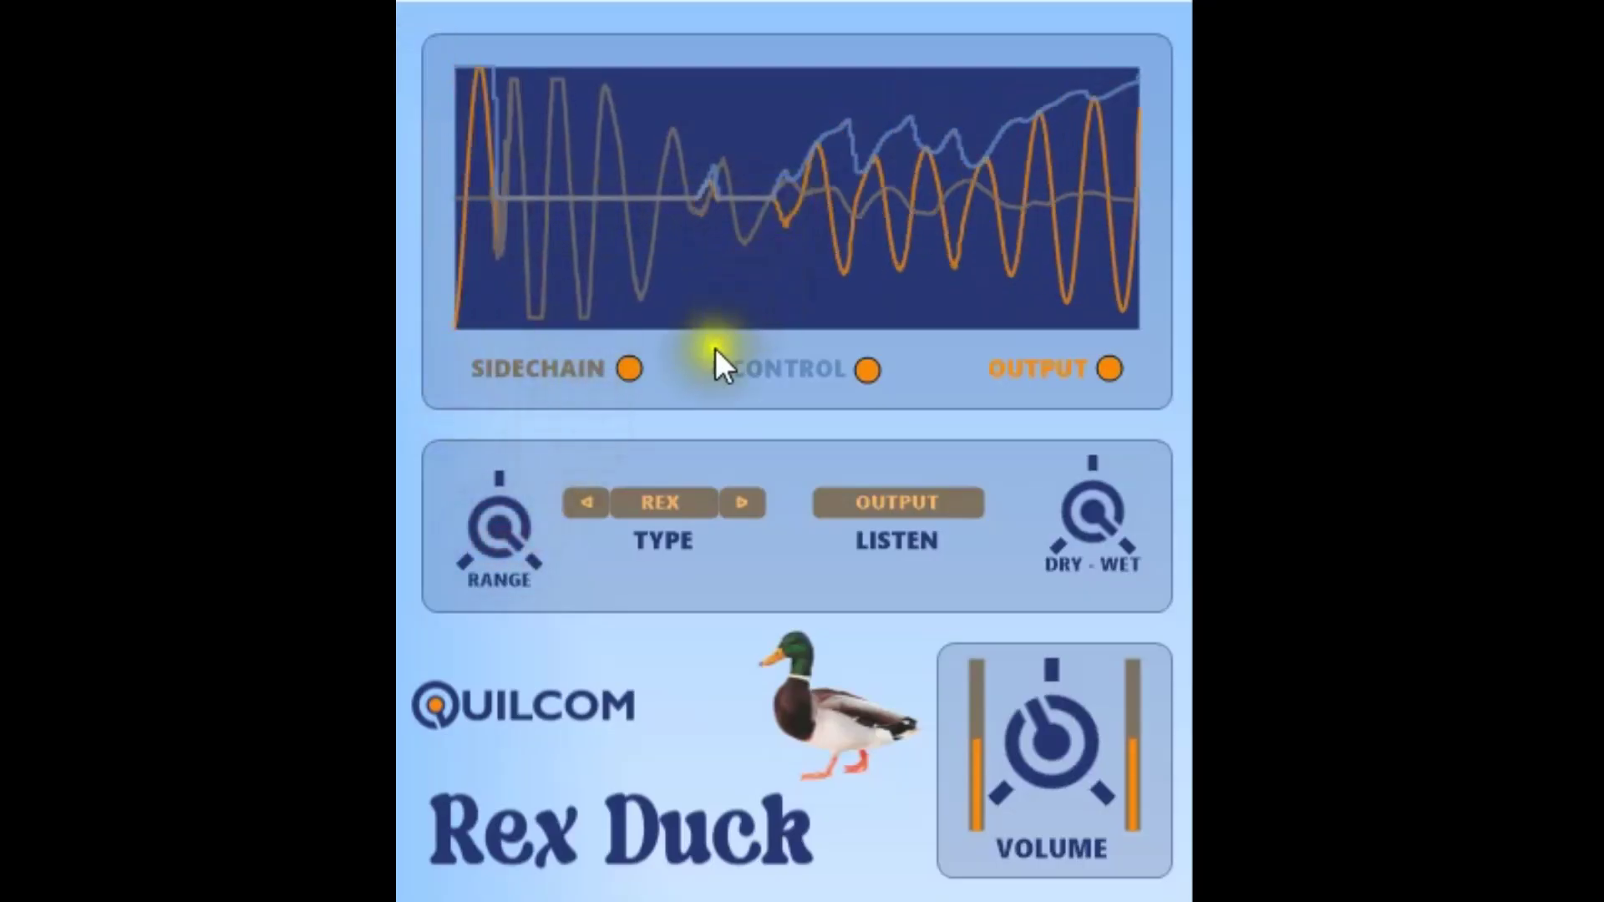
# Step: Turn off the control and output traces so only sidechain shows, and lower range to 0.42
pyautogui.click(630, 369)
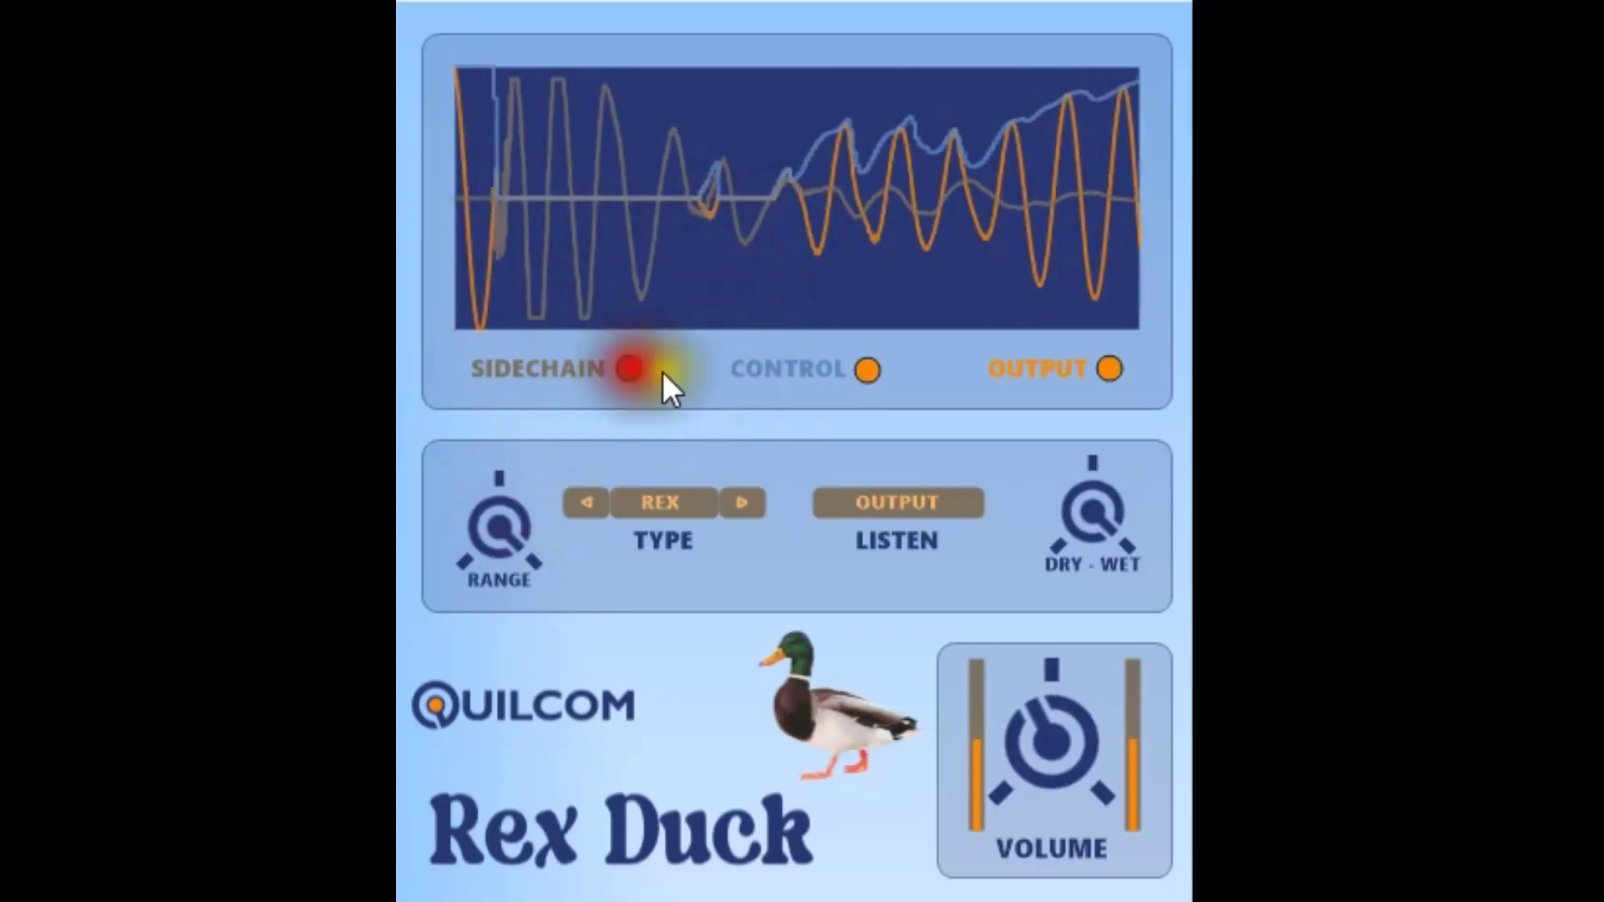
pyautogui.click(867, 369)
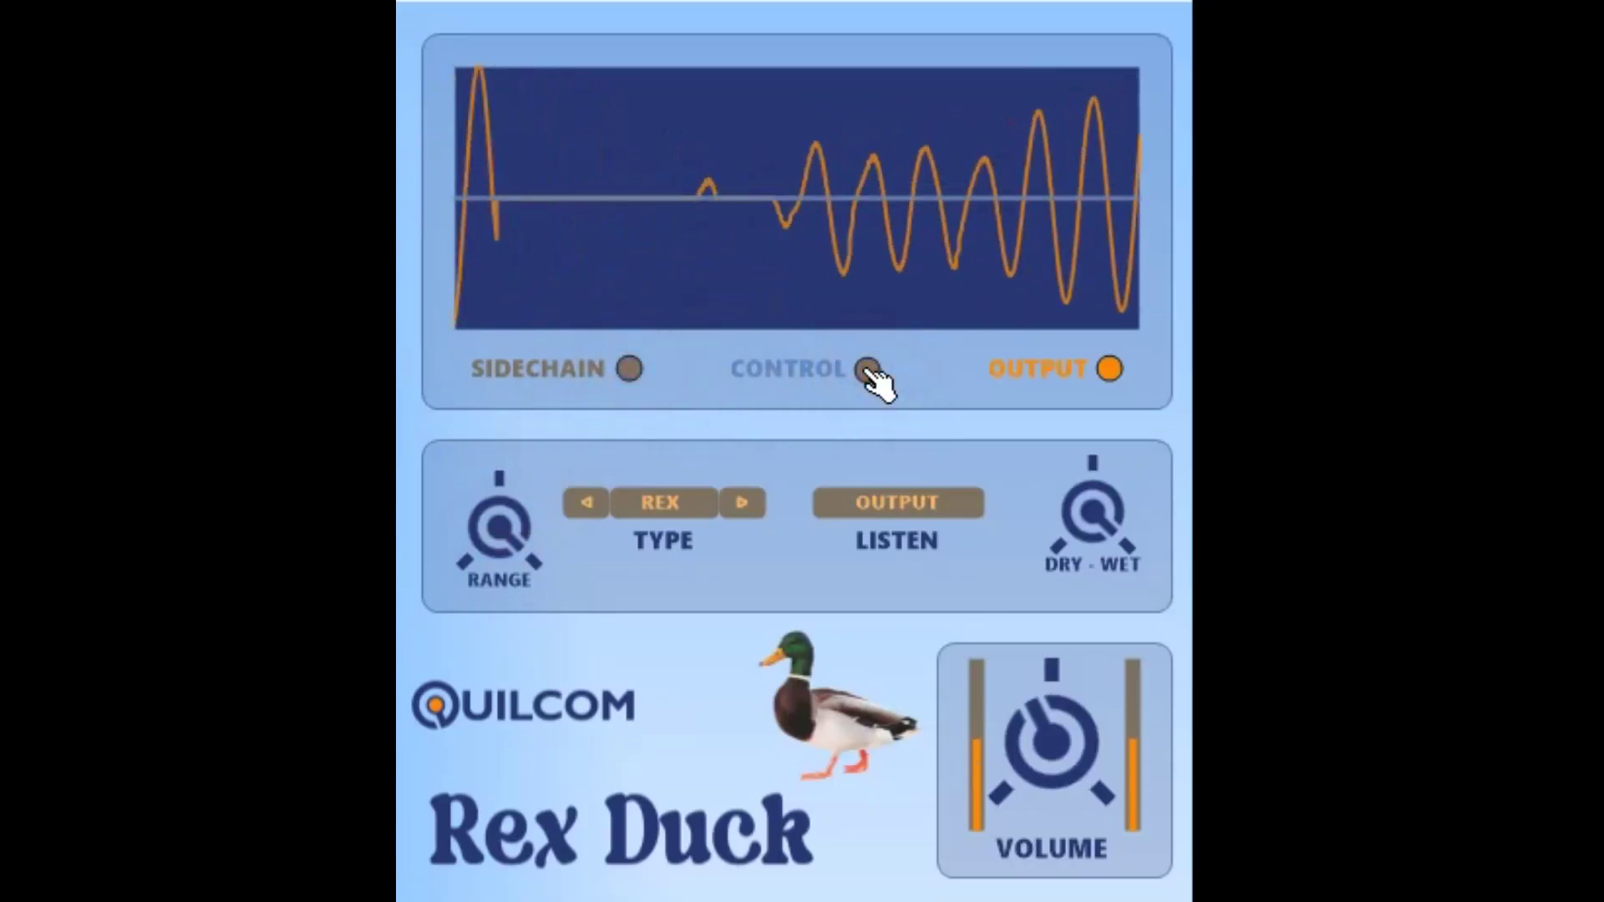
pyautogui.click(868, 370)
pyautogui.click(630, 368)
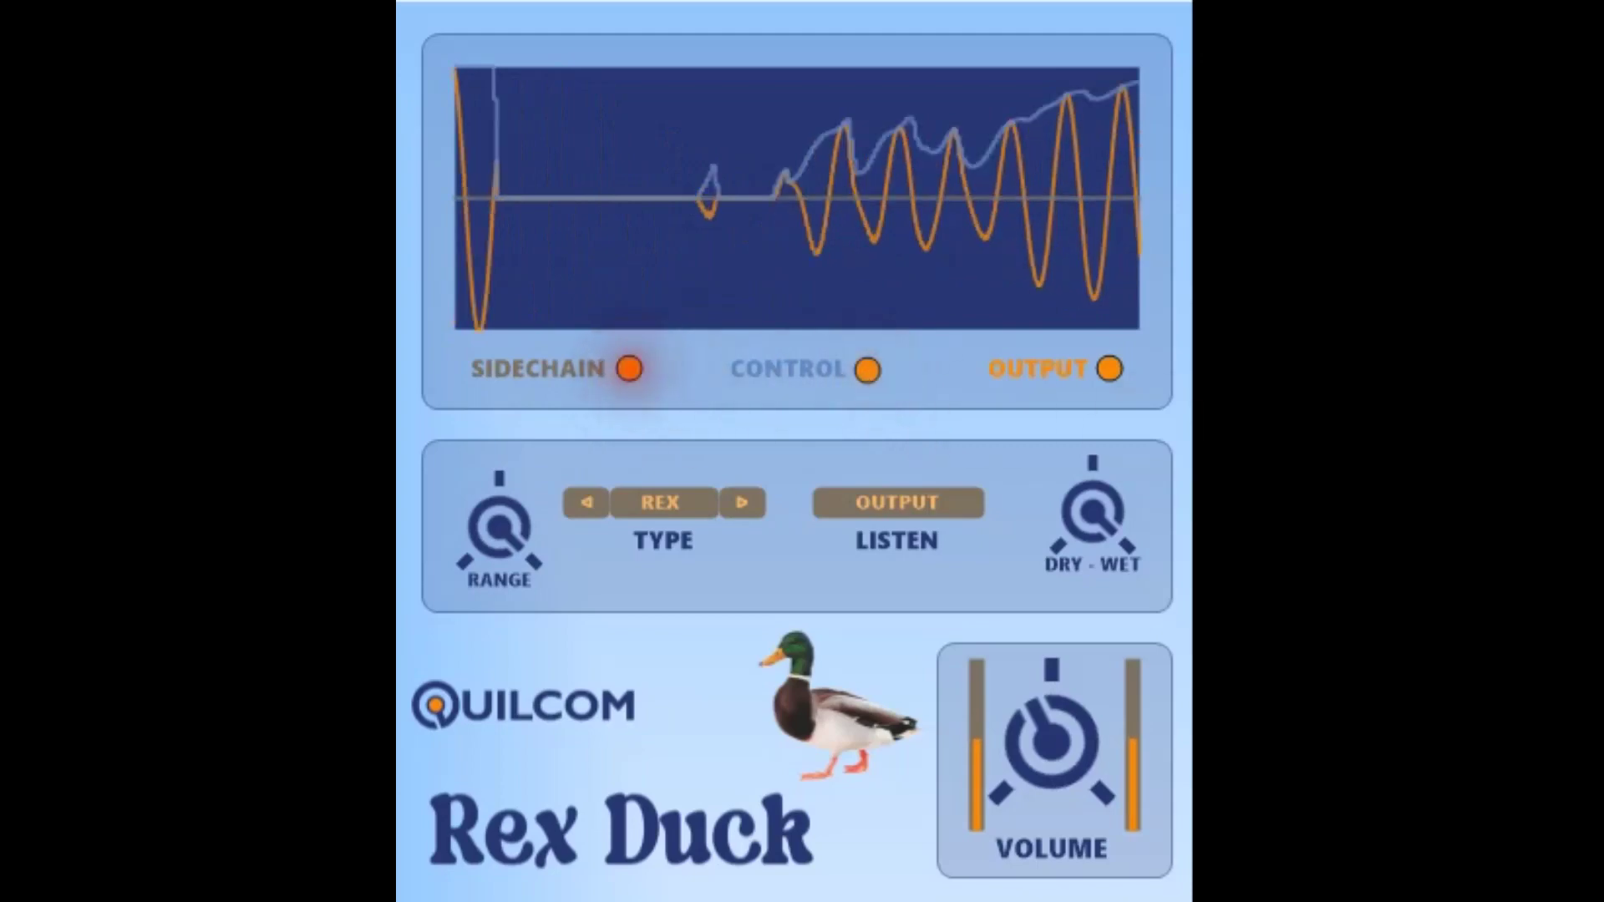
pyautogui.click(1111, 369)
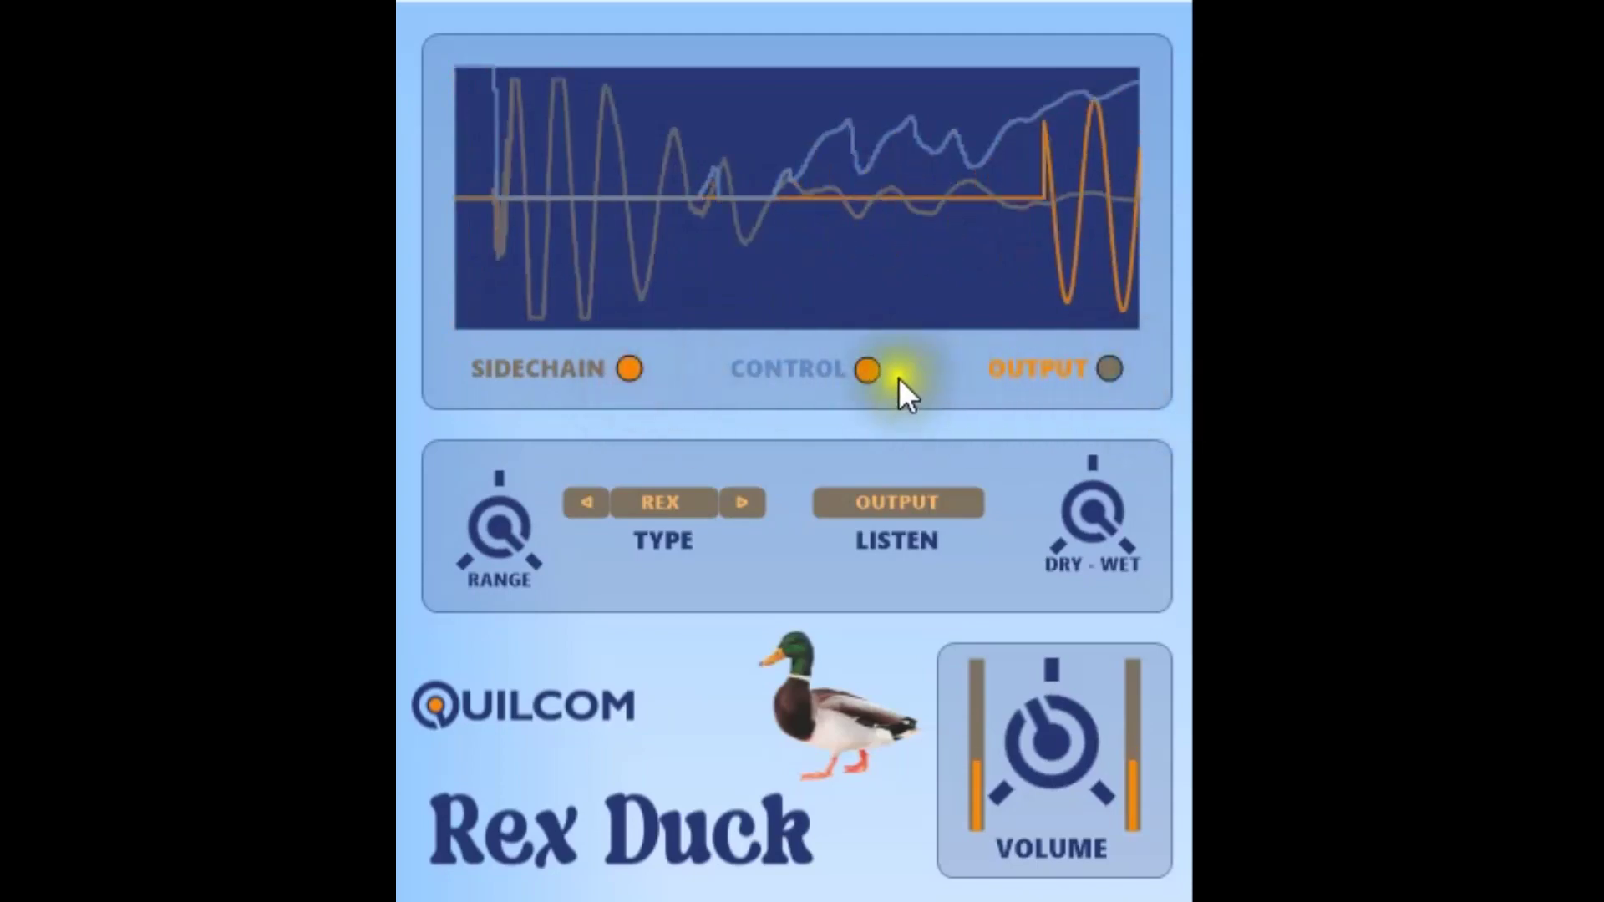
pyautogui.click(871, 370)
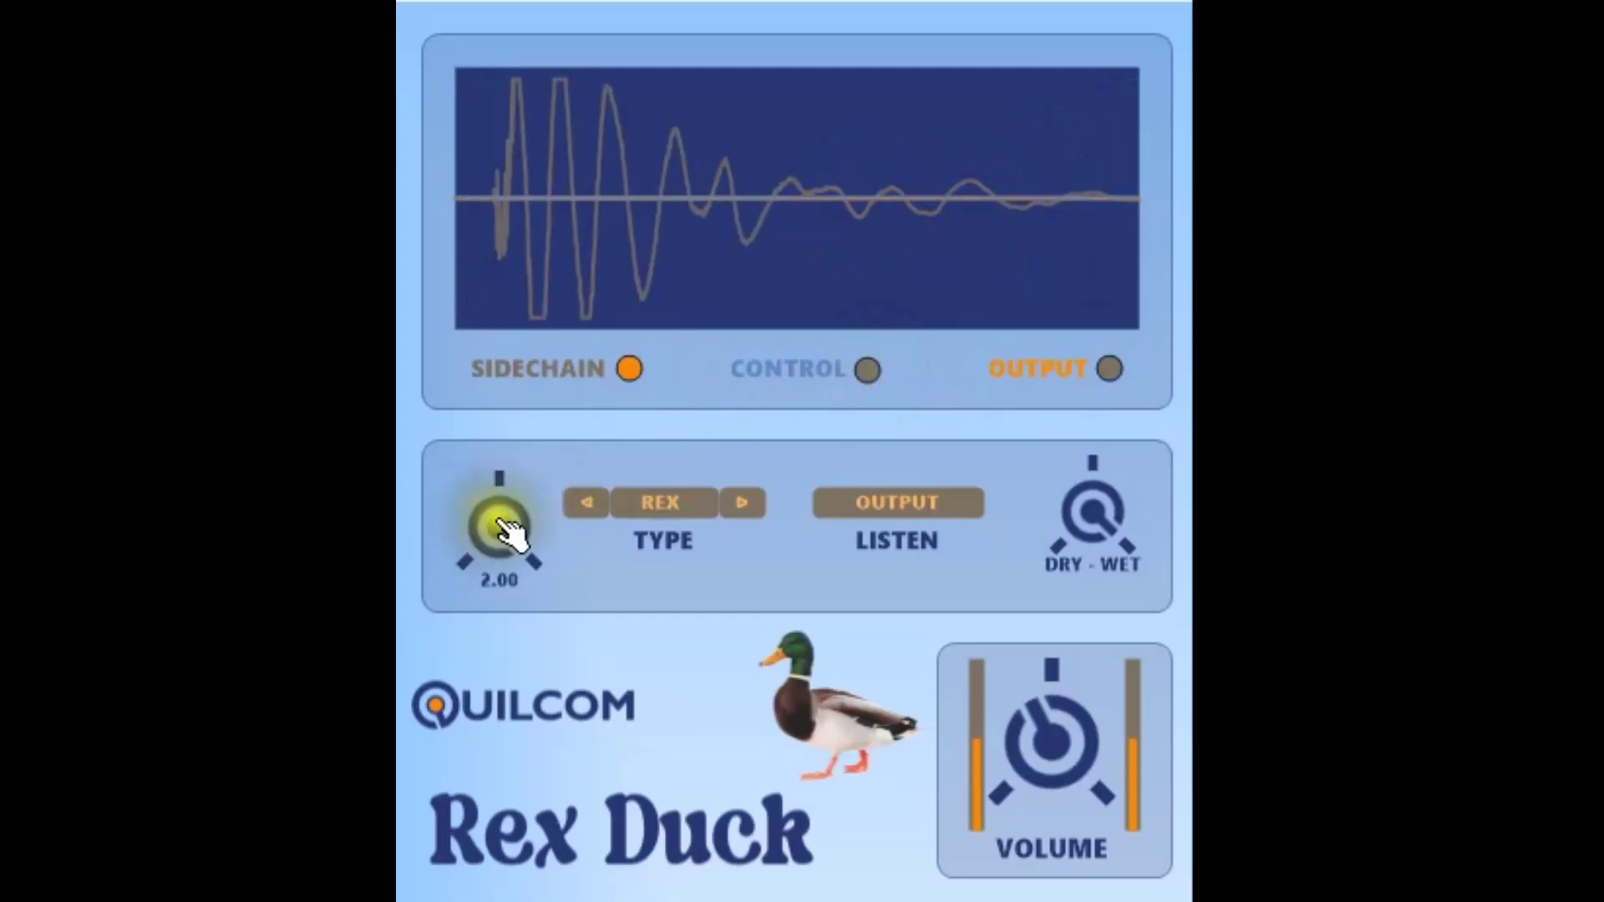
pyautogui.moveTo(487, 527); pyautogui.dragTo(609, 513)
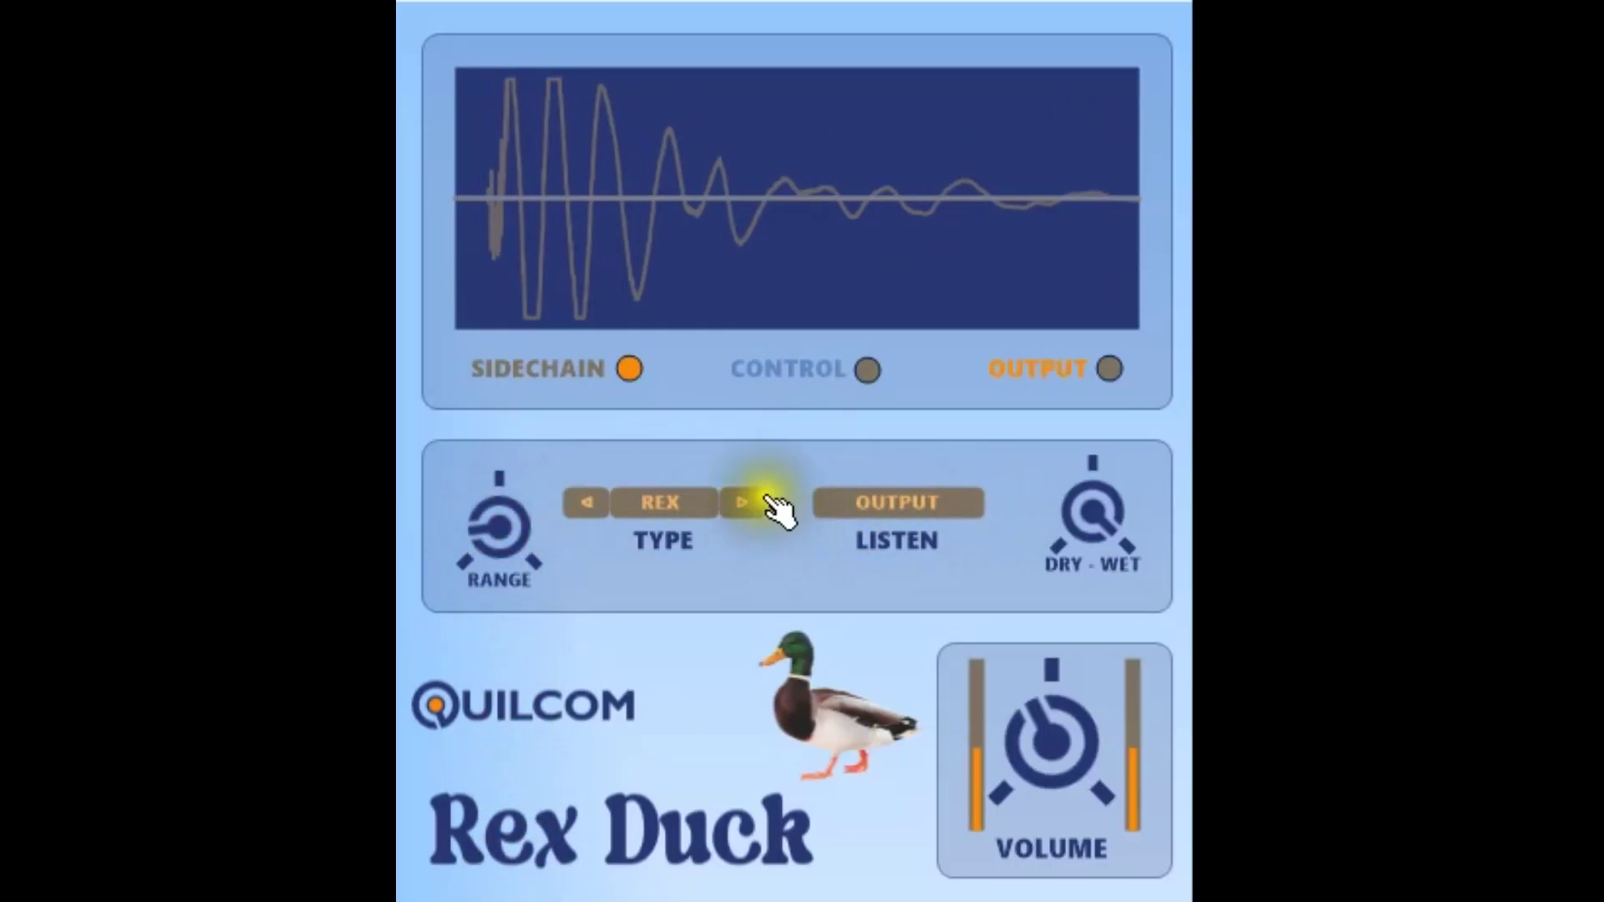
# Step: Show the output trace beside the sidechain, try ranges up to 1.86, then settle on 0.50
pyautogui.click(868, 368)
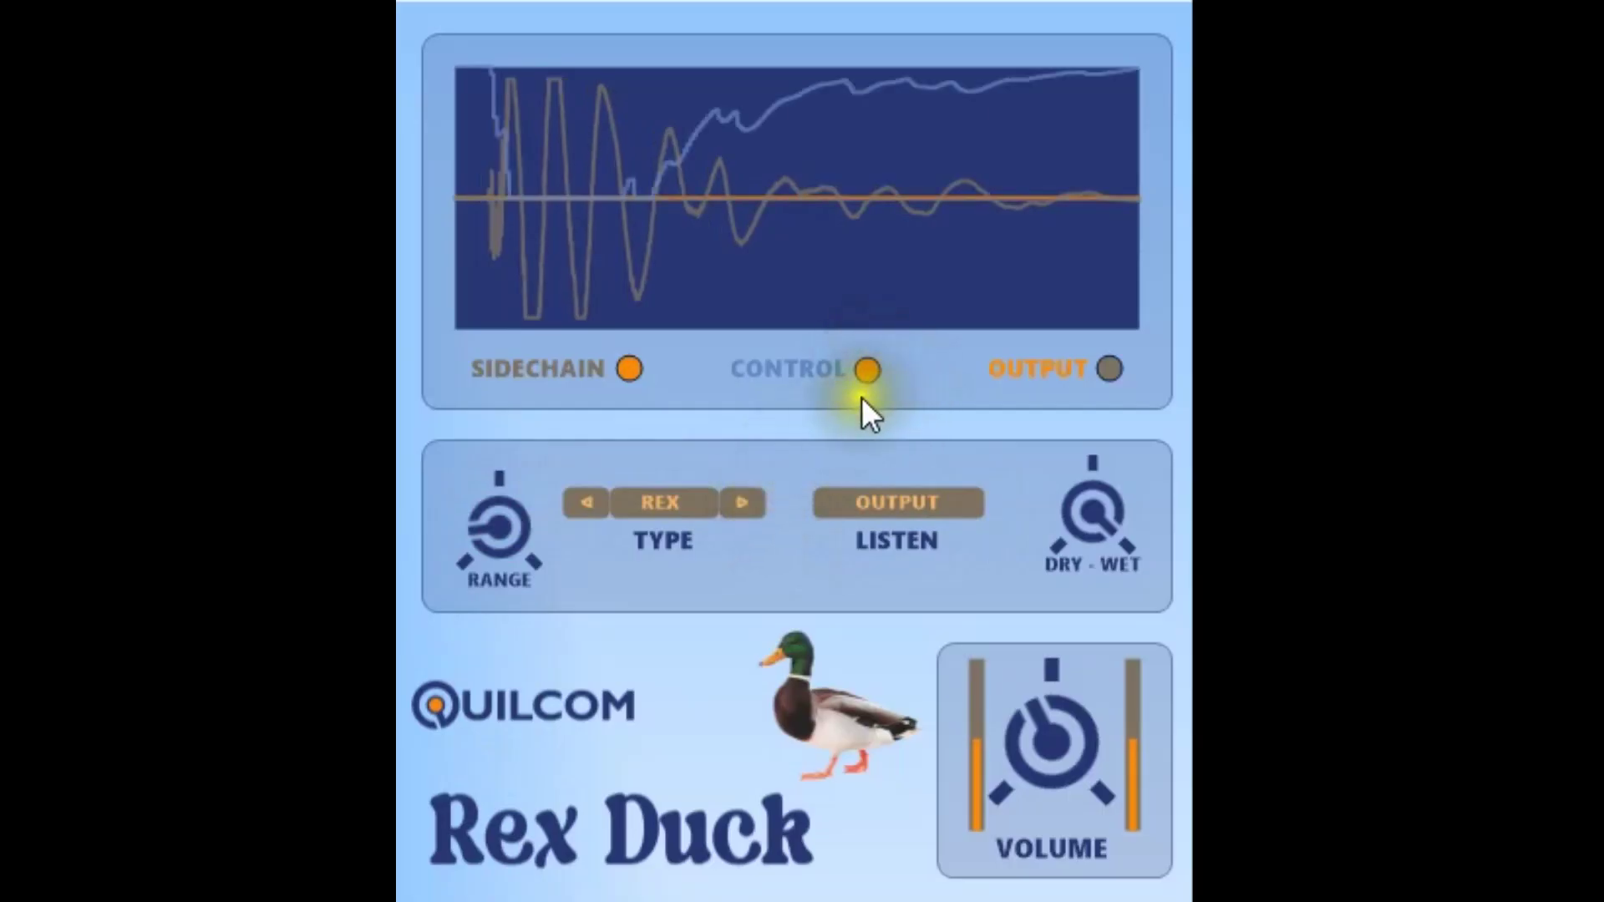
pyautogui.moveTo(488, 532); pyautogui.dragTo(534, 392)
pyautogui.click(1109, 368)
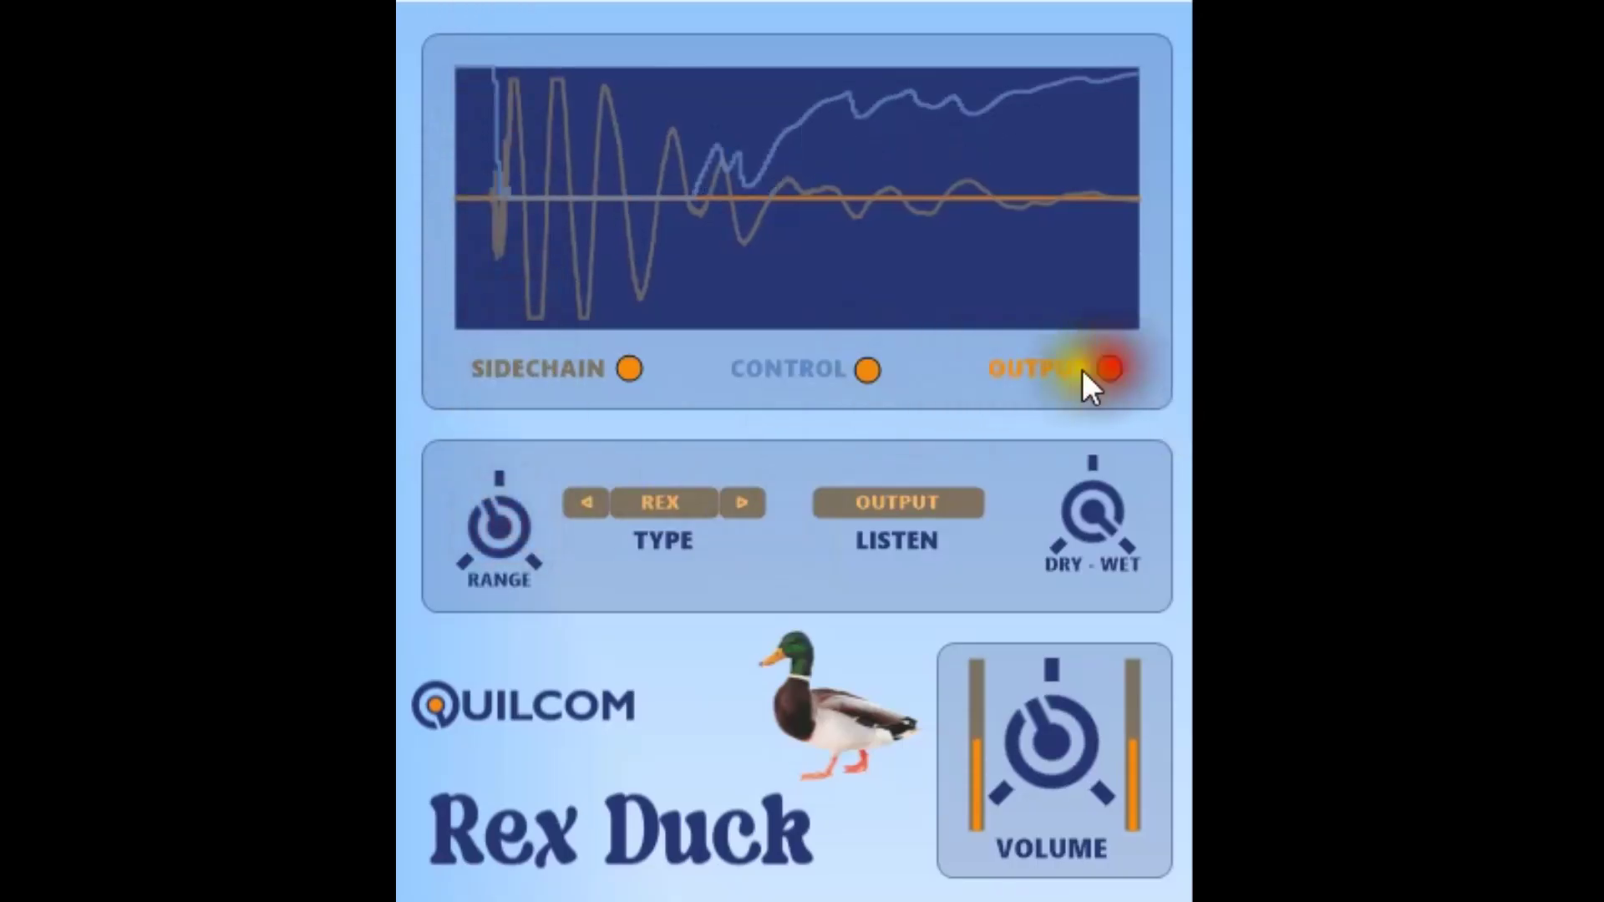
pyautogui.click(869, 369)
pyautogui.moveTo(501, 525); pyautogui.dragTo(478, 252)
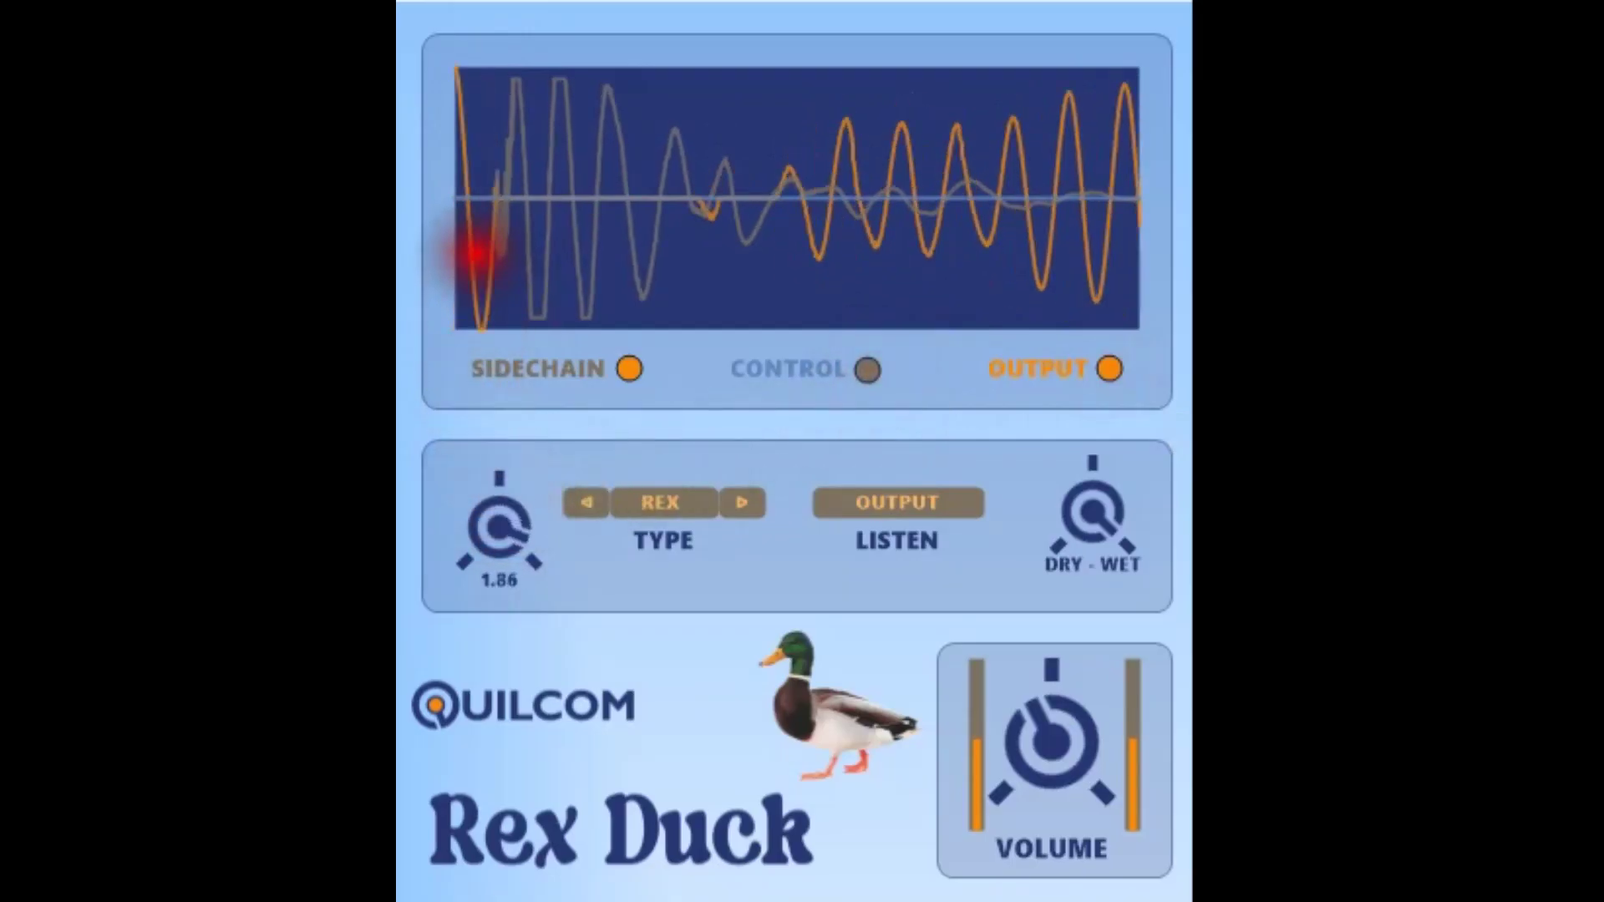
pyautogui.moveTo(478, 252); pyautogui.dragTo(478, 253)
pyautogui.moveTo(516, 532); pyautogui.dragTo(512, 537)
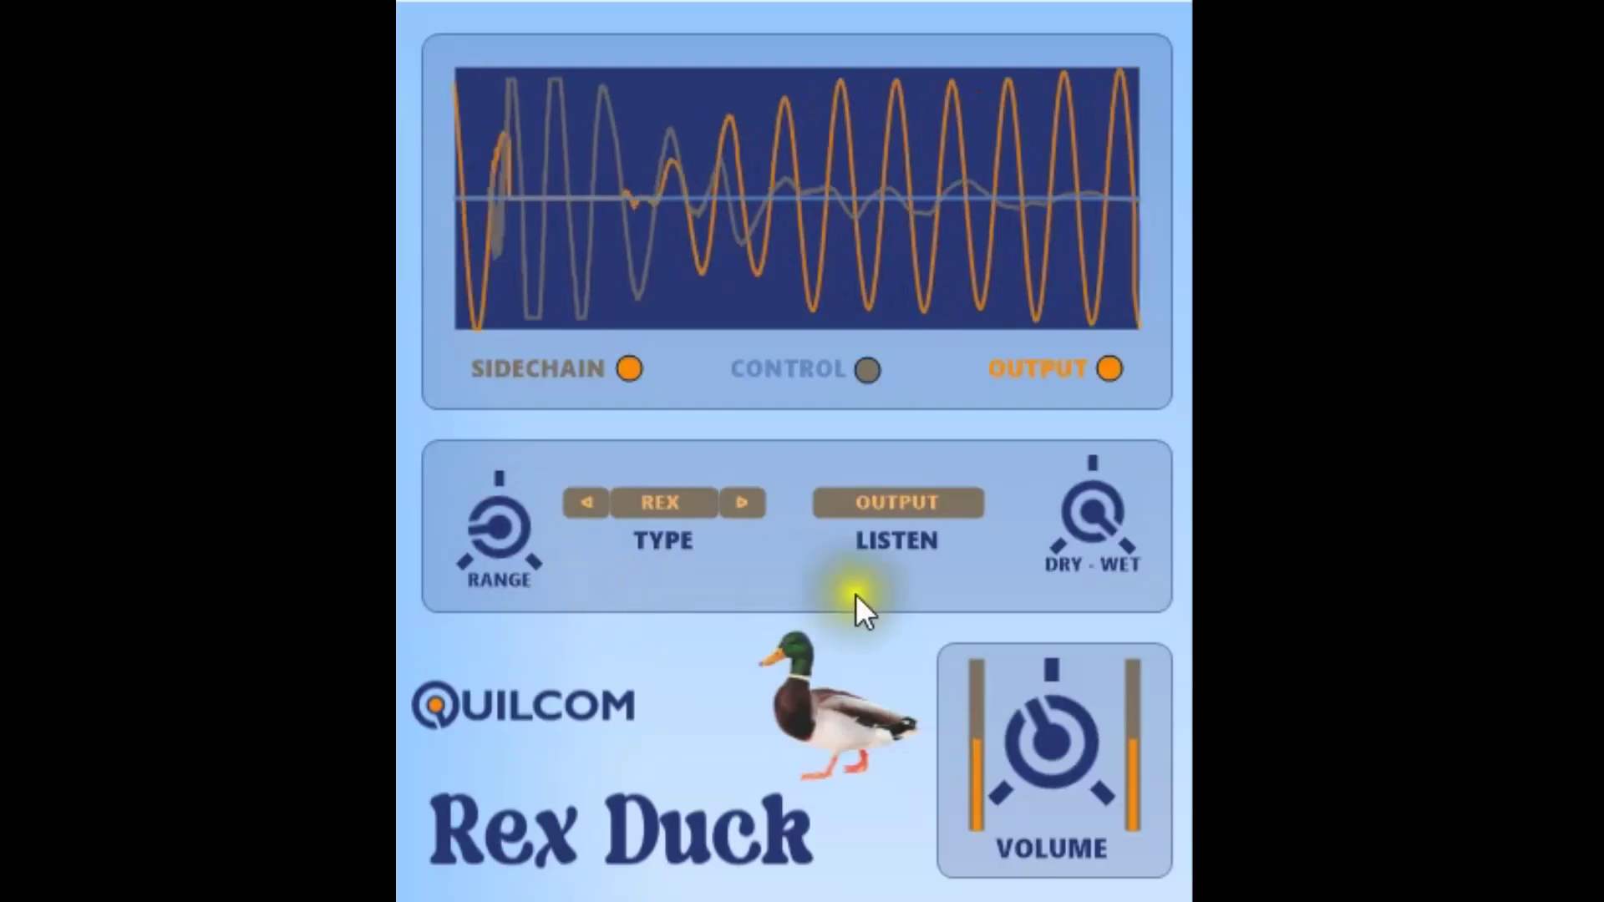
pyautogui.click(948, 506)
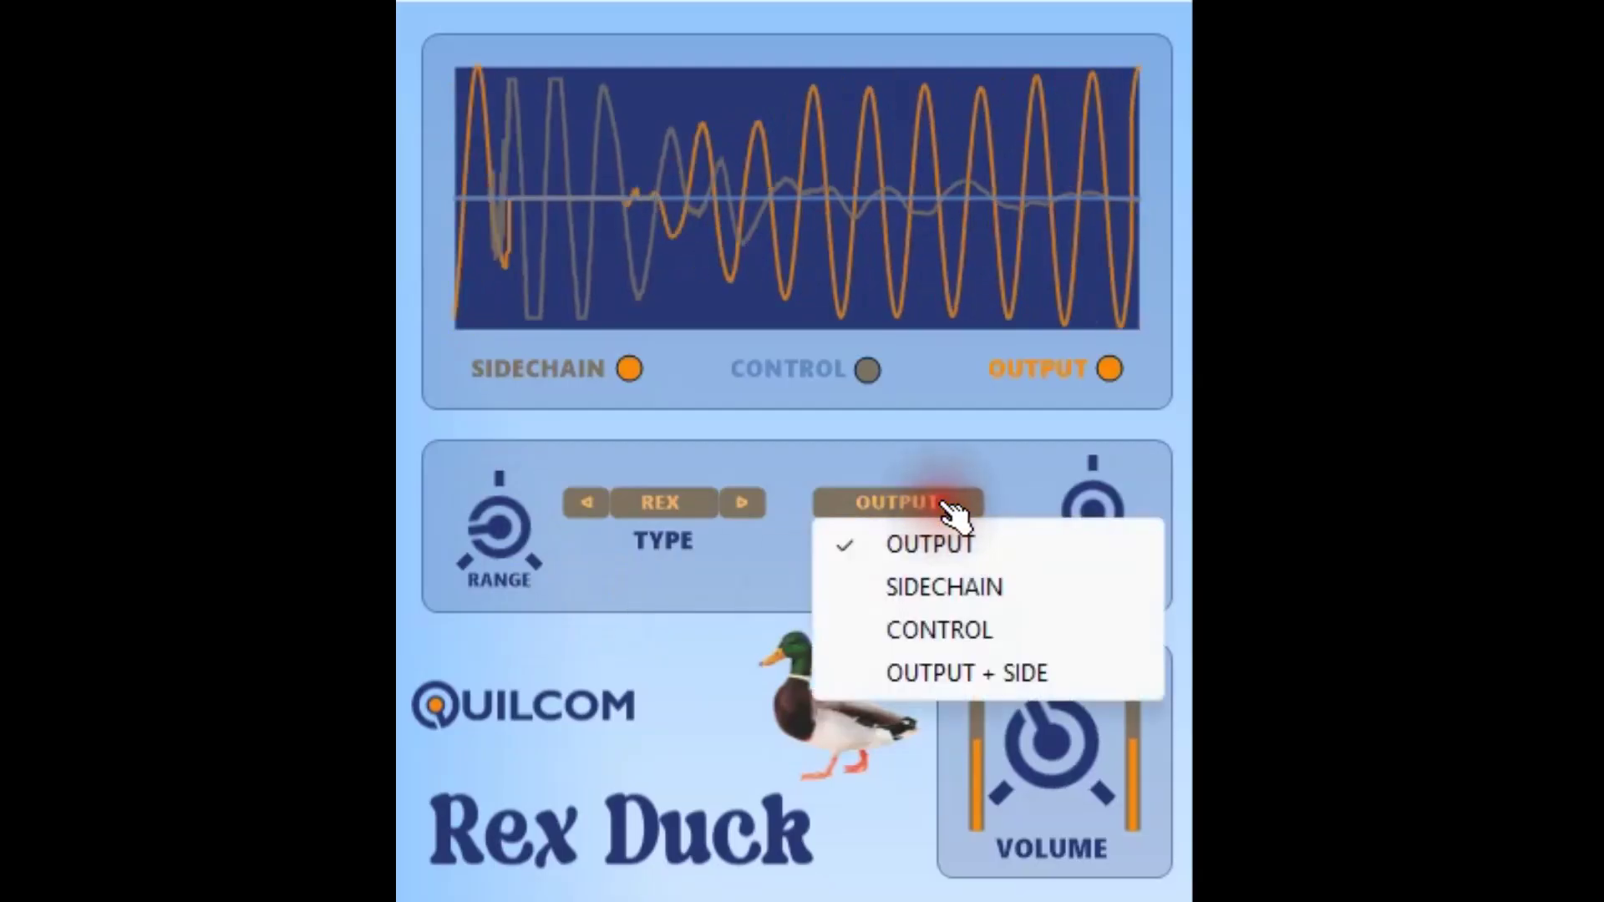
pyautogui.click(997, 673)
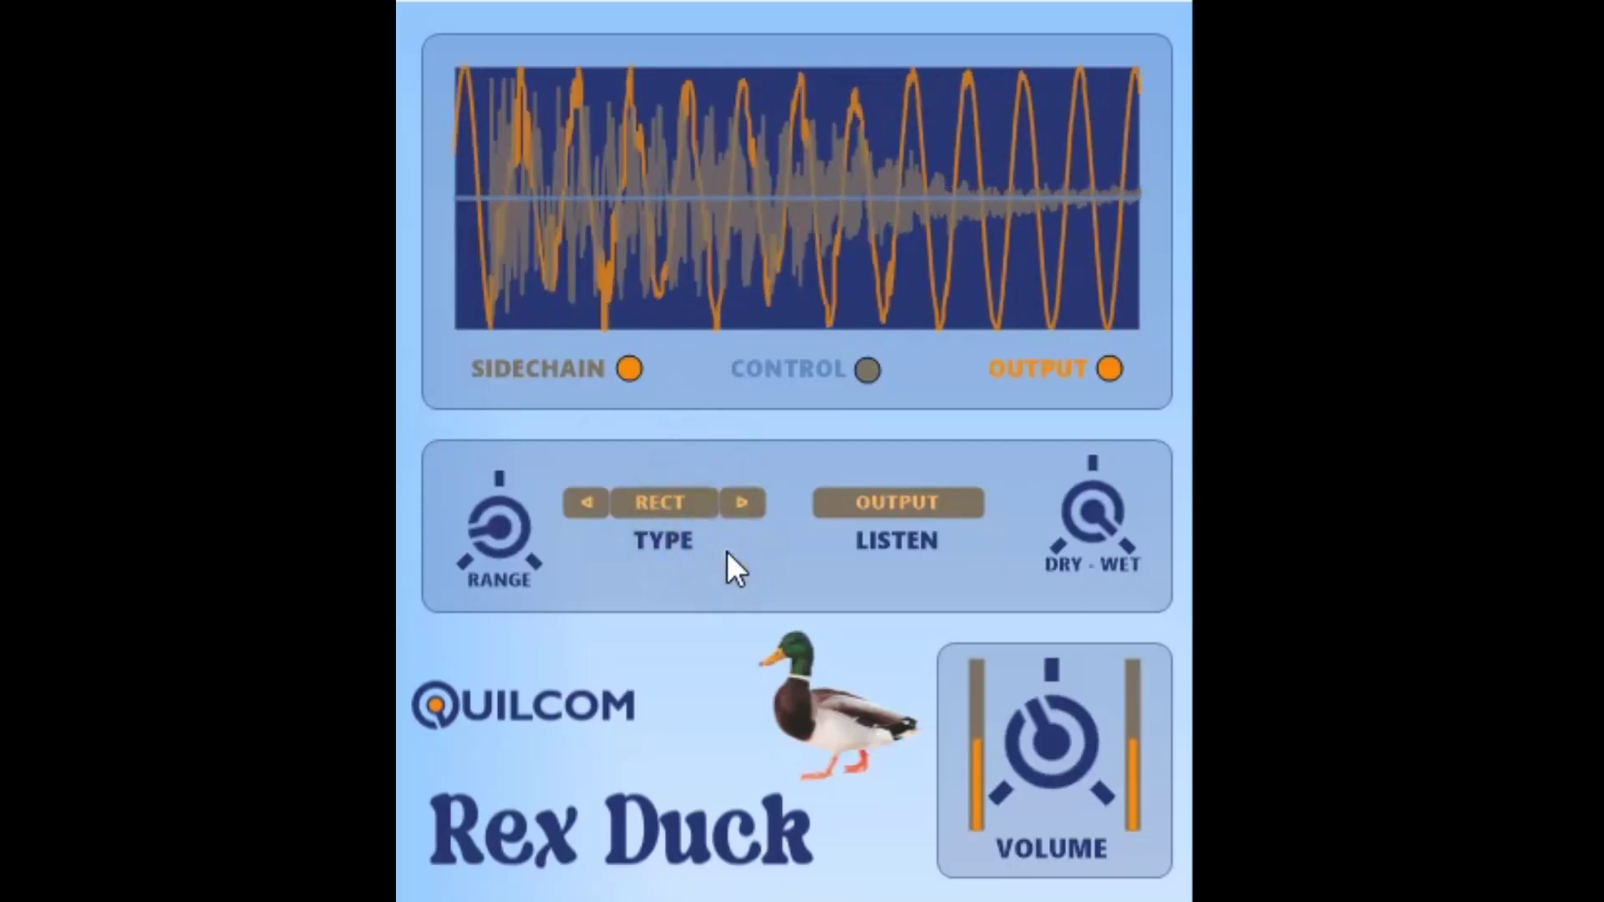
pyautogui.click(742, 502)
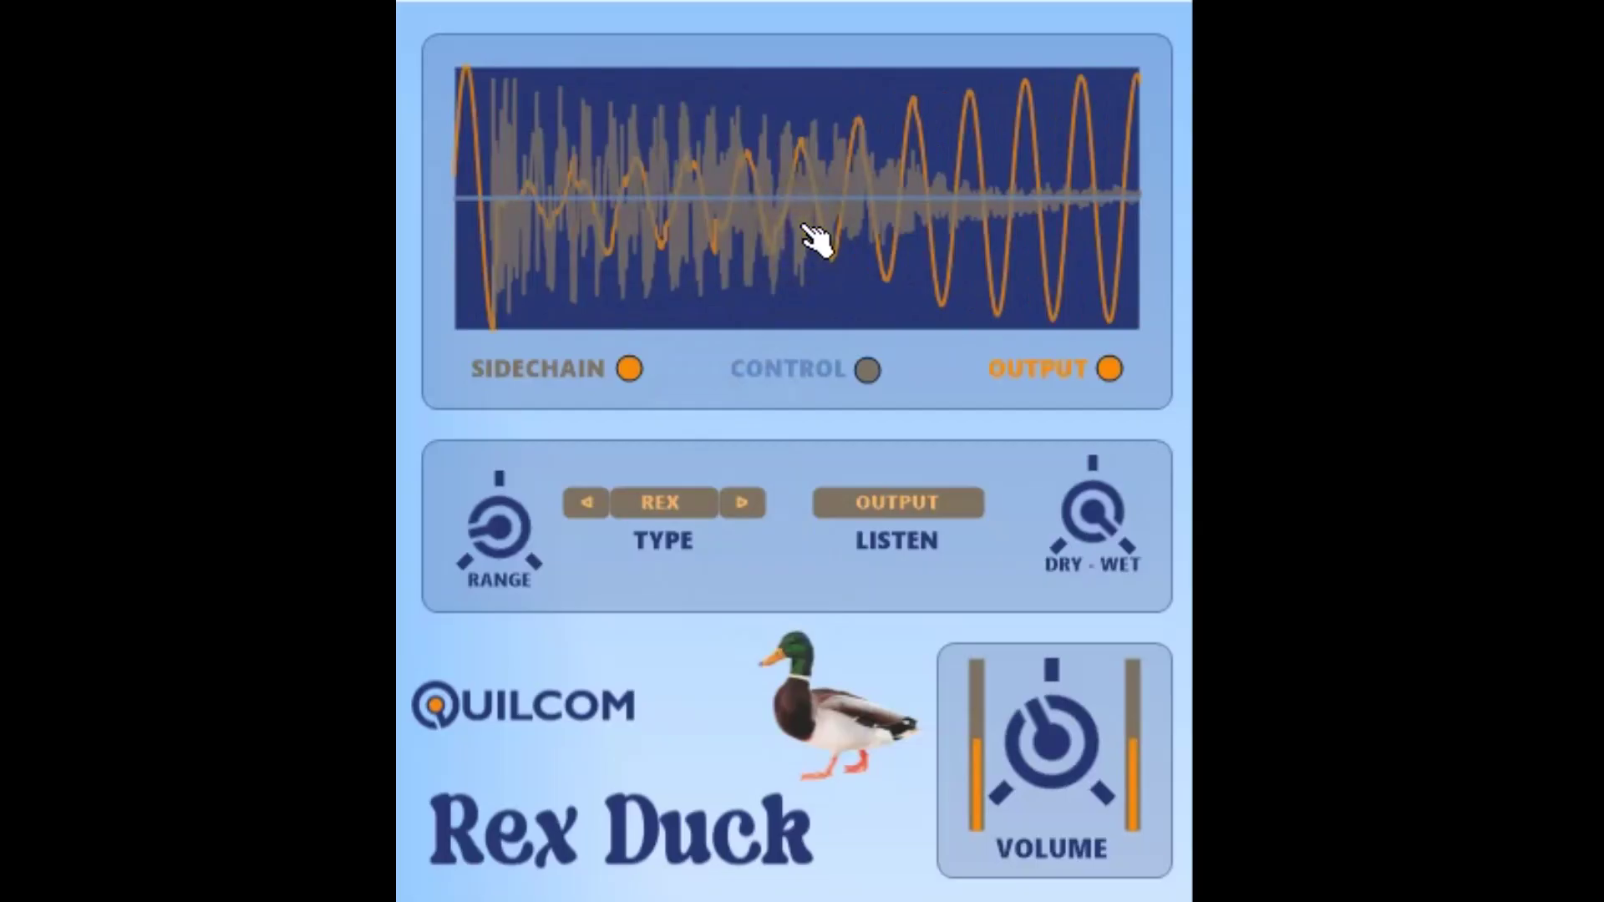
# Step: Try the SIDECHAIN listen mode, then switch listening to CONTROL
pyautogui.click(954, 511)
pyautogui.click(956, 589)
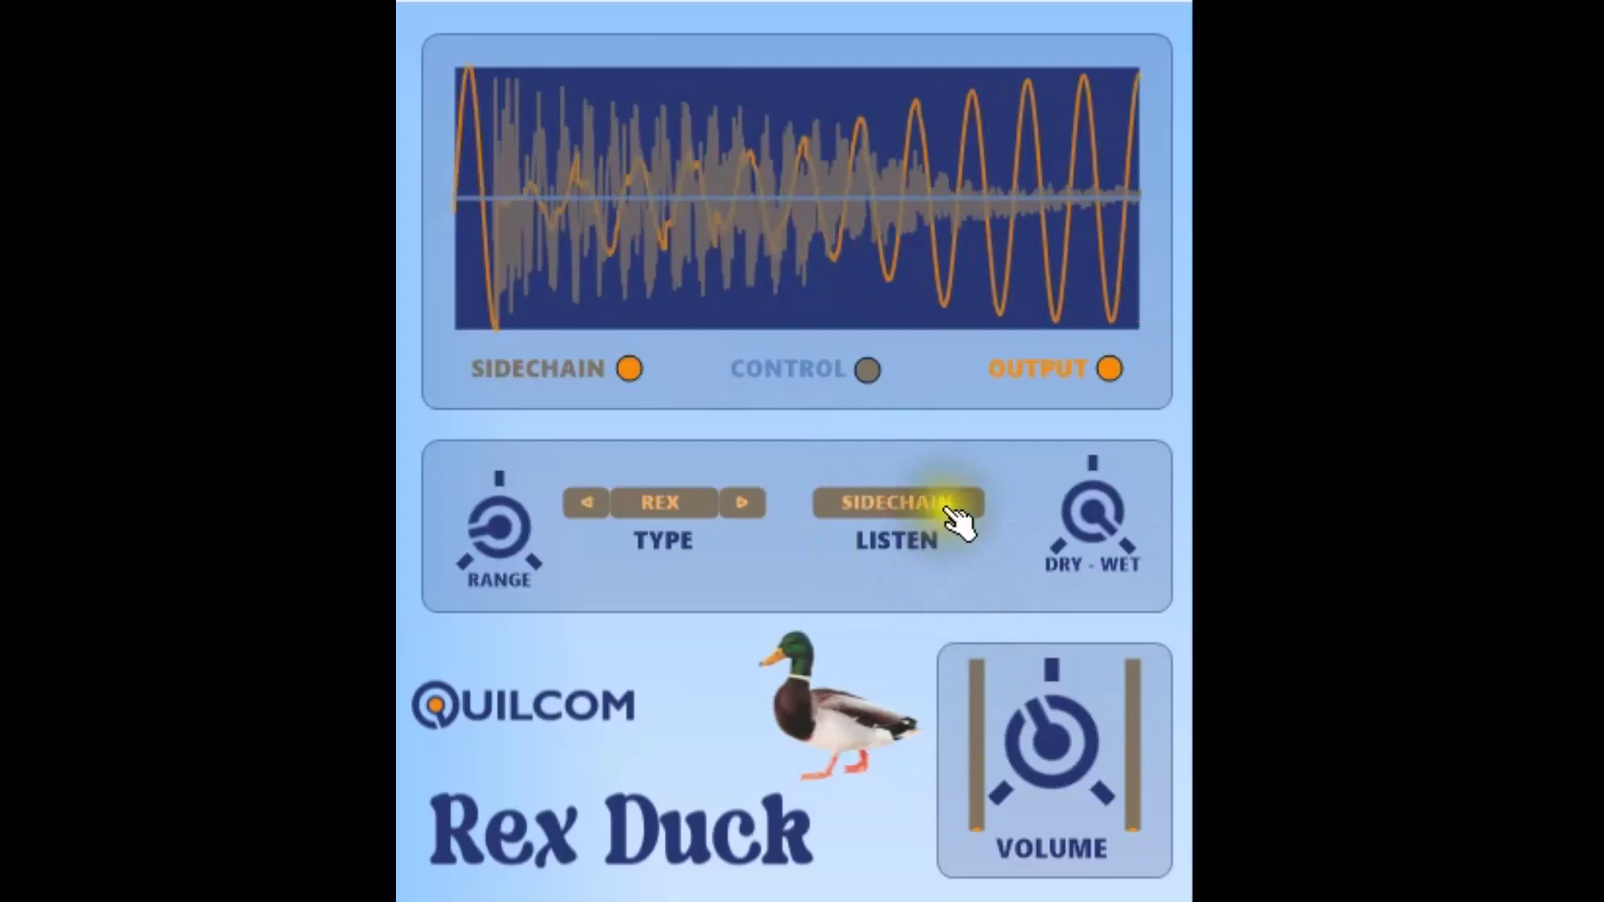
pyautogui.click(950, 508)
pyautogui.click(946, 630)
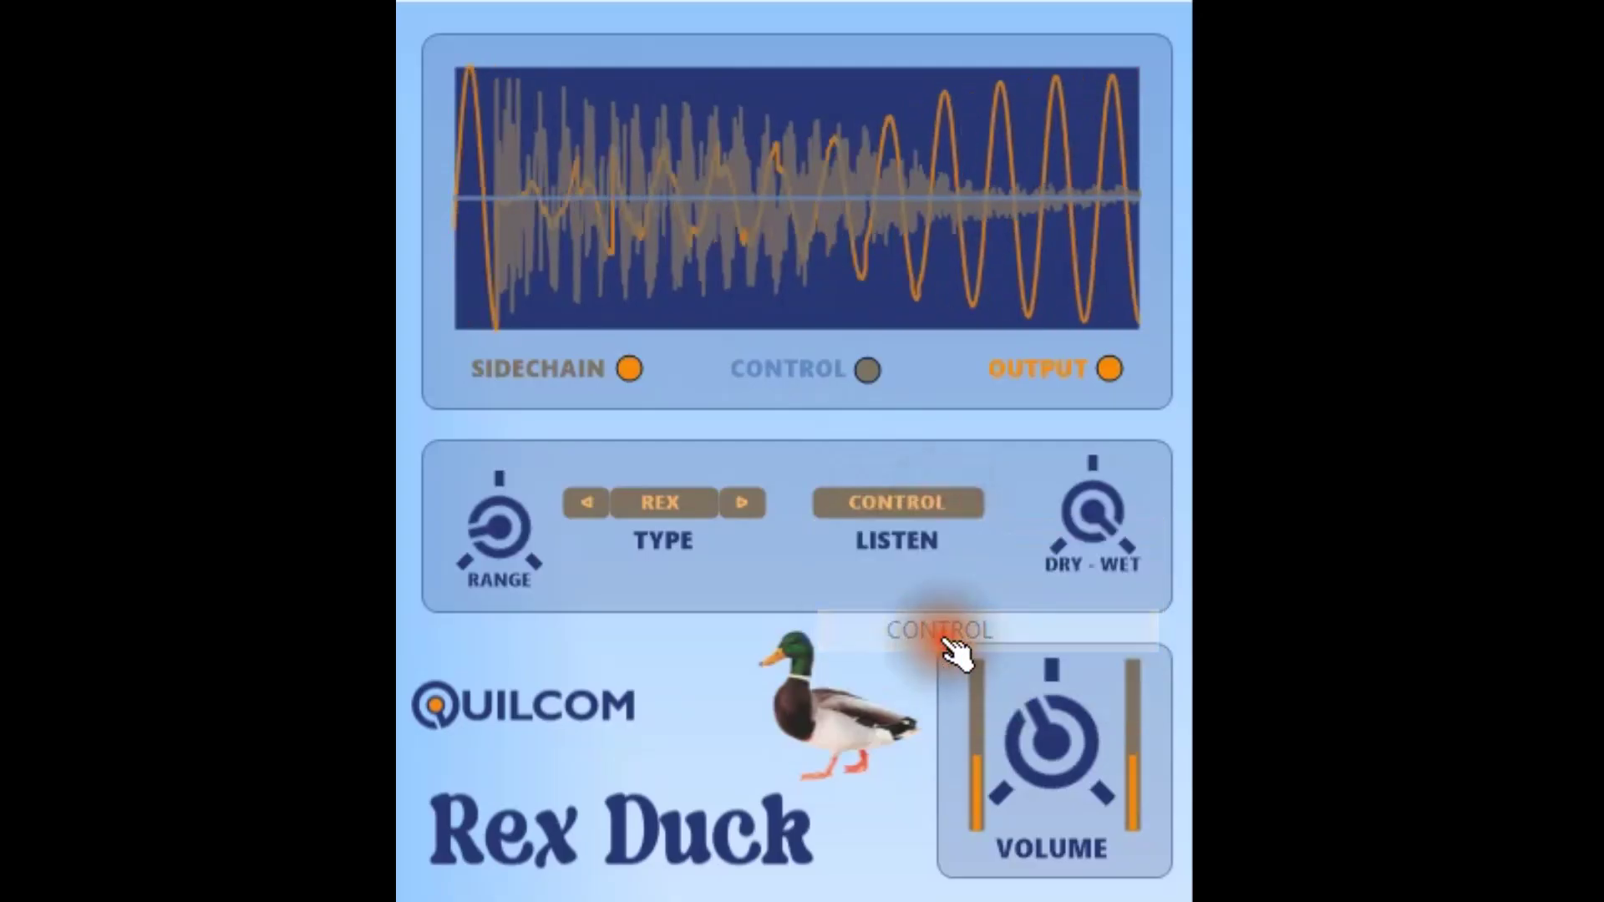
# Step: Toggle the ducking type to RECT and back to REX, then listen to OUTPUT + SIDE
pyautogui.click(746, 505)
pyautogui.click(690, 511)
pyautogui.click(588, 502)
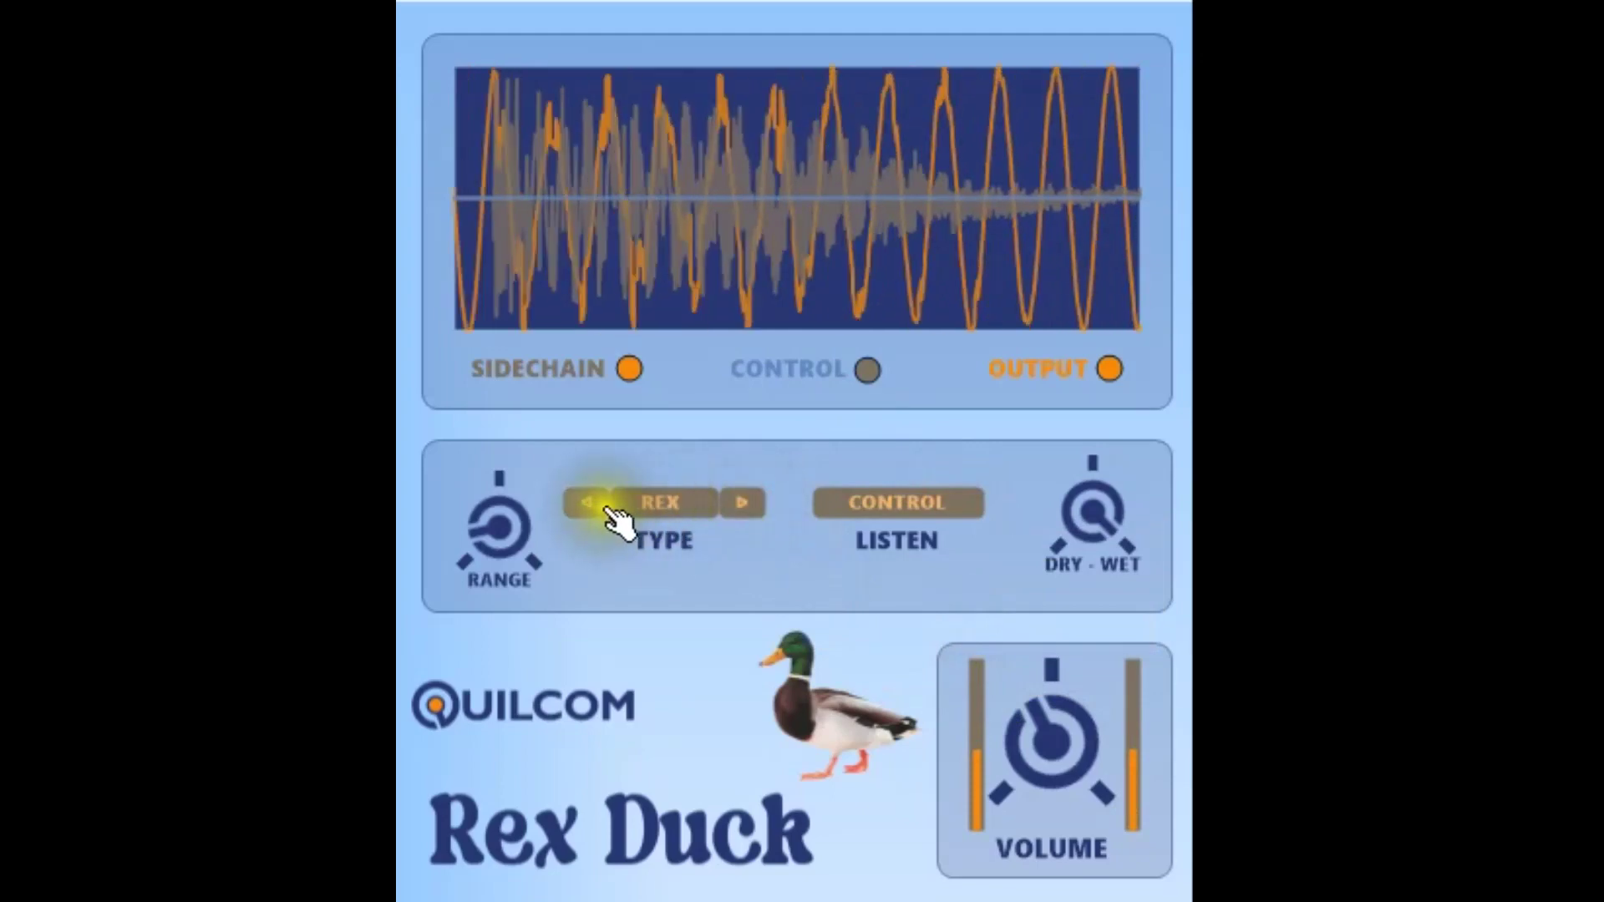
pyautogui.click(927, 506)
pyautogui.click(951, 668)
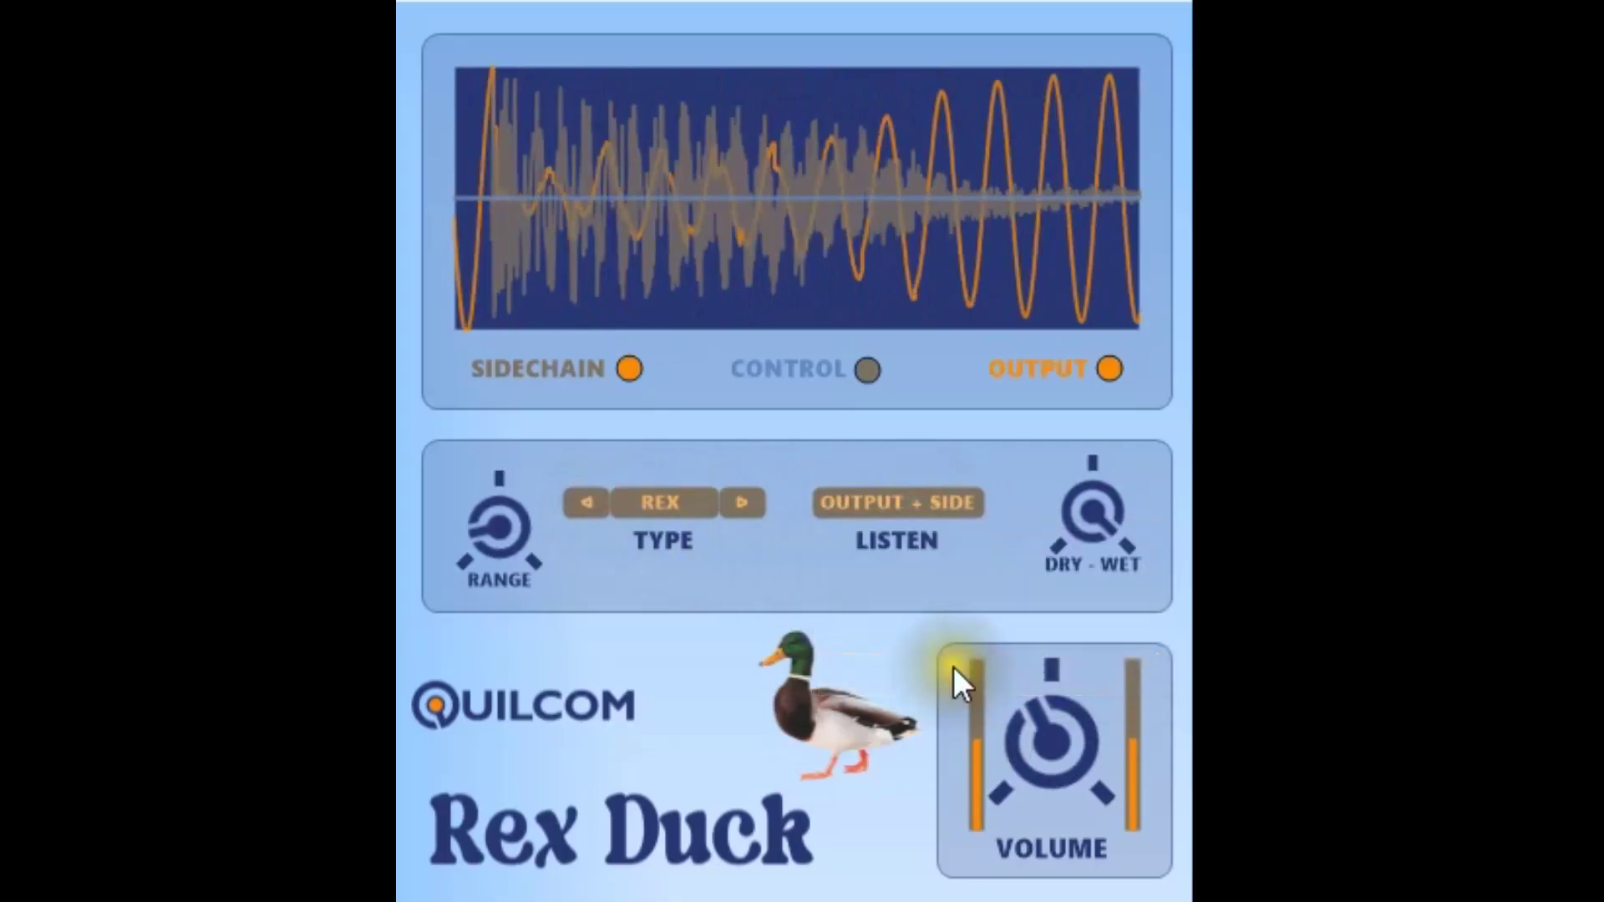
pyautogui.click(940, 575)
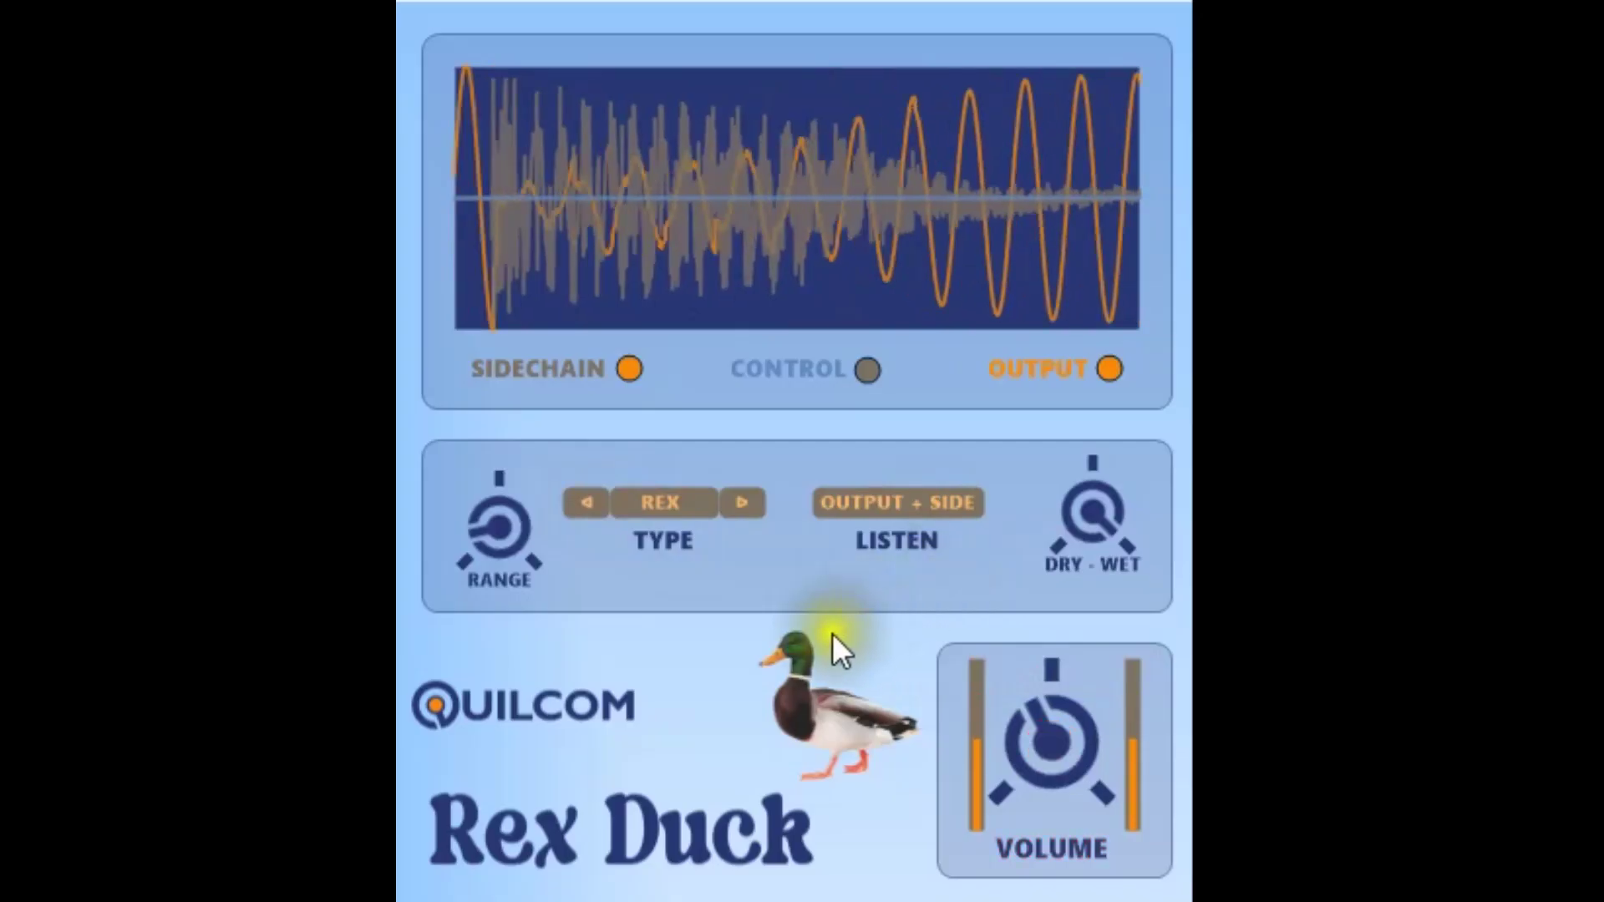
# Step: Compare RECT against REX, leaving REX, and set the listen mode to OUTPUT only
pyautogui.click(587, 502)
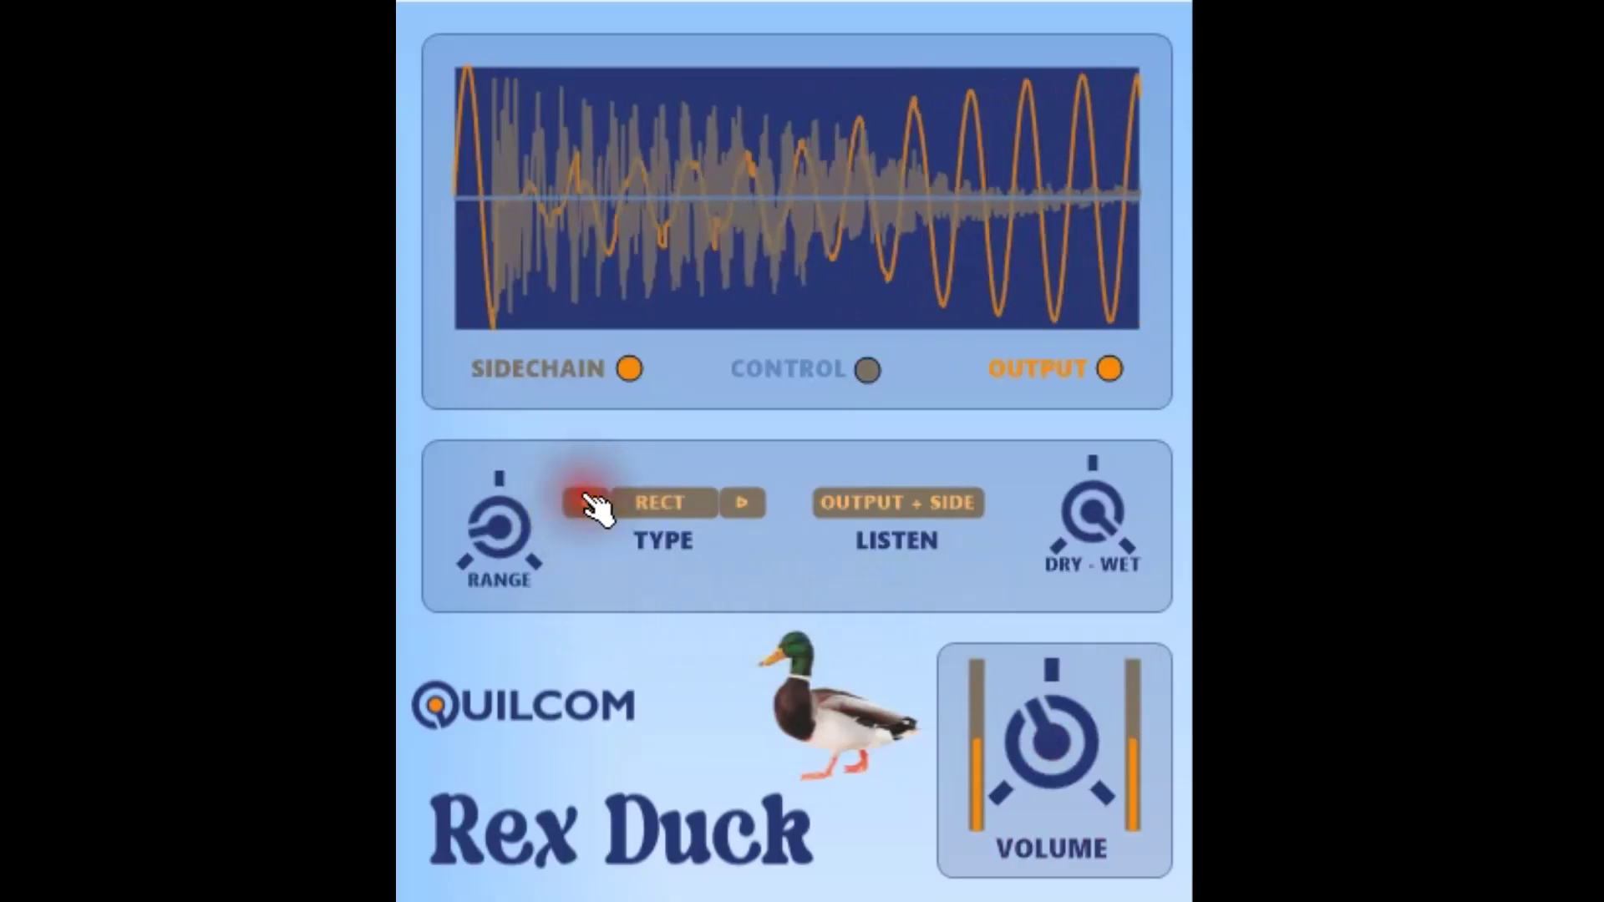
pyautogui.click(743, 502)
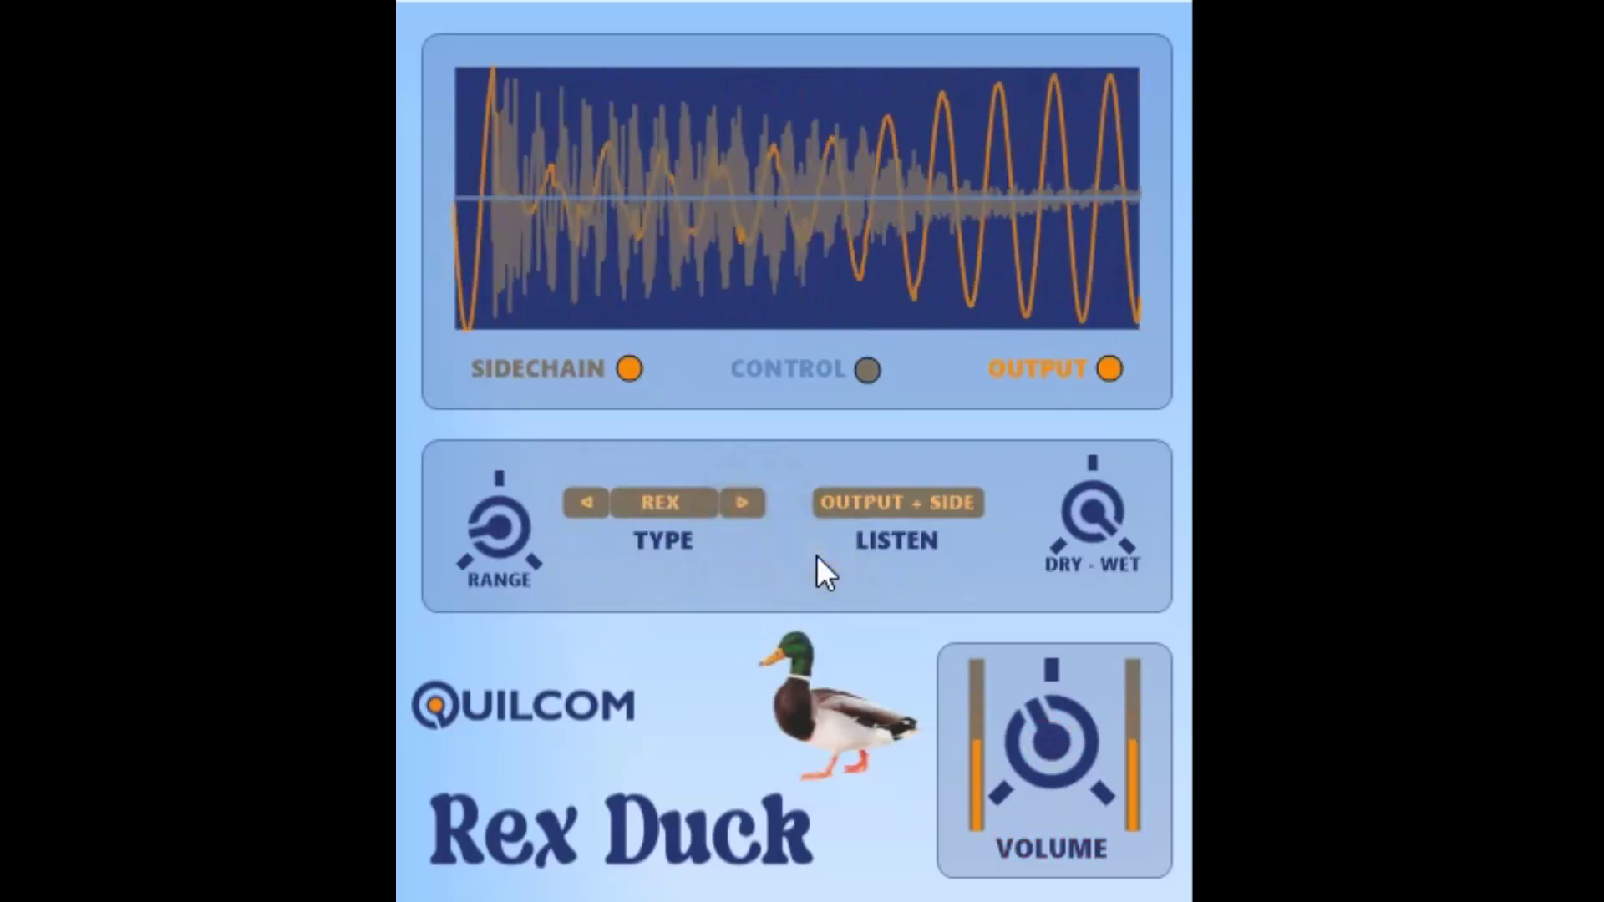
pyautogui.click(944, 506)
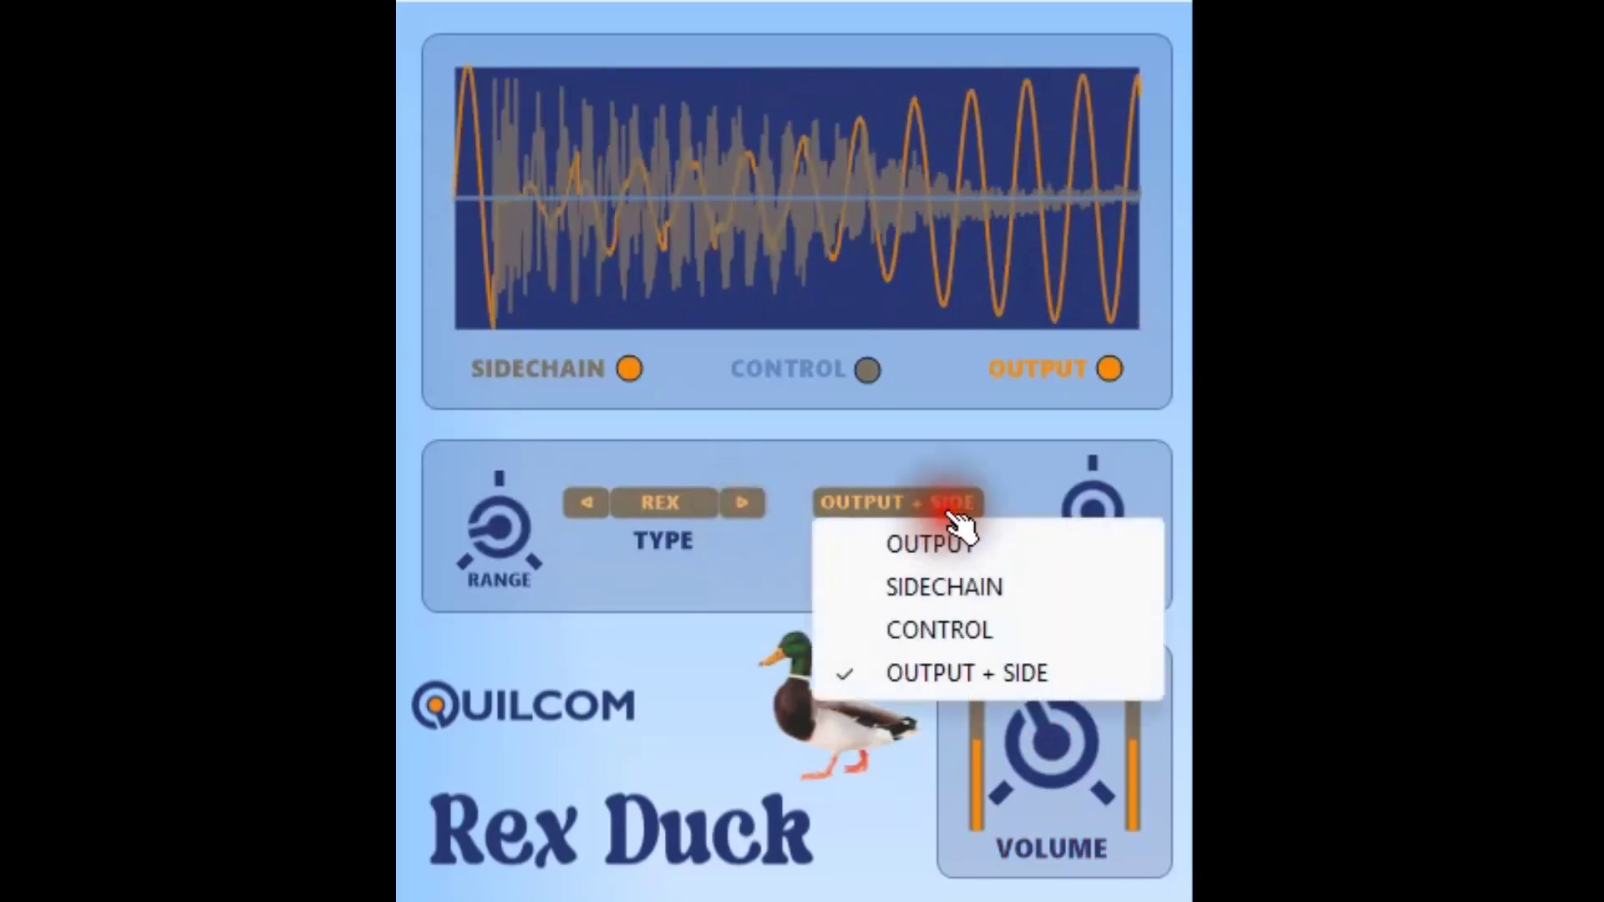
pyautogui.click(958, 547)
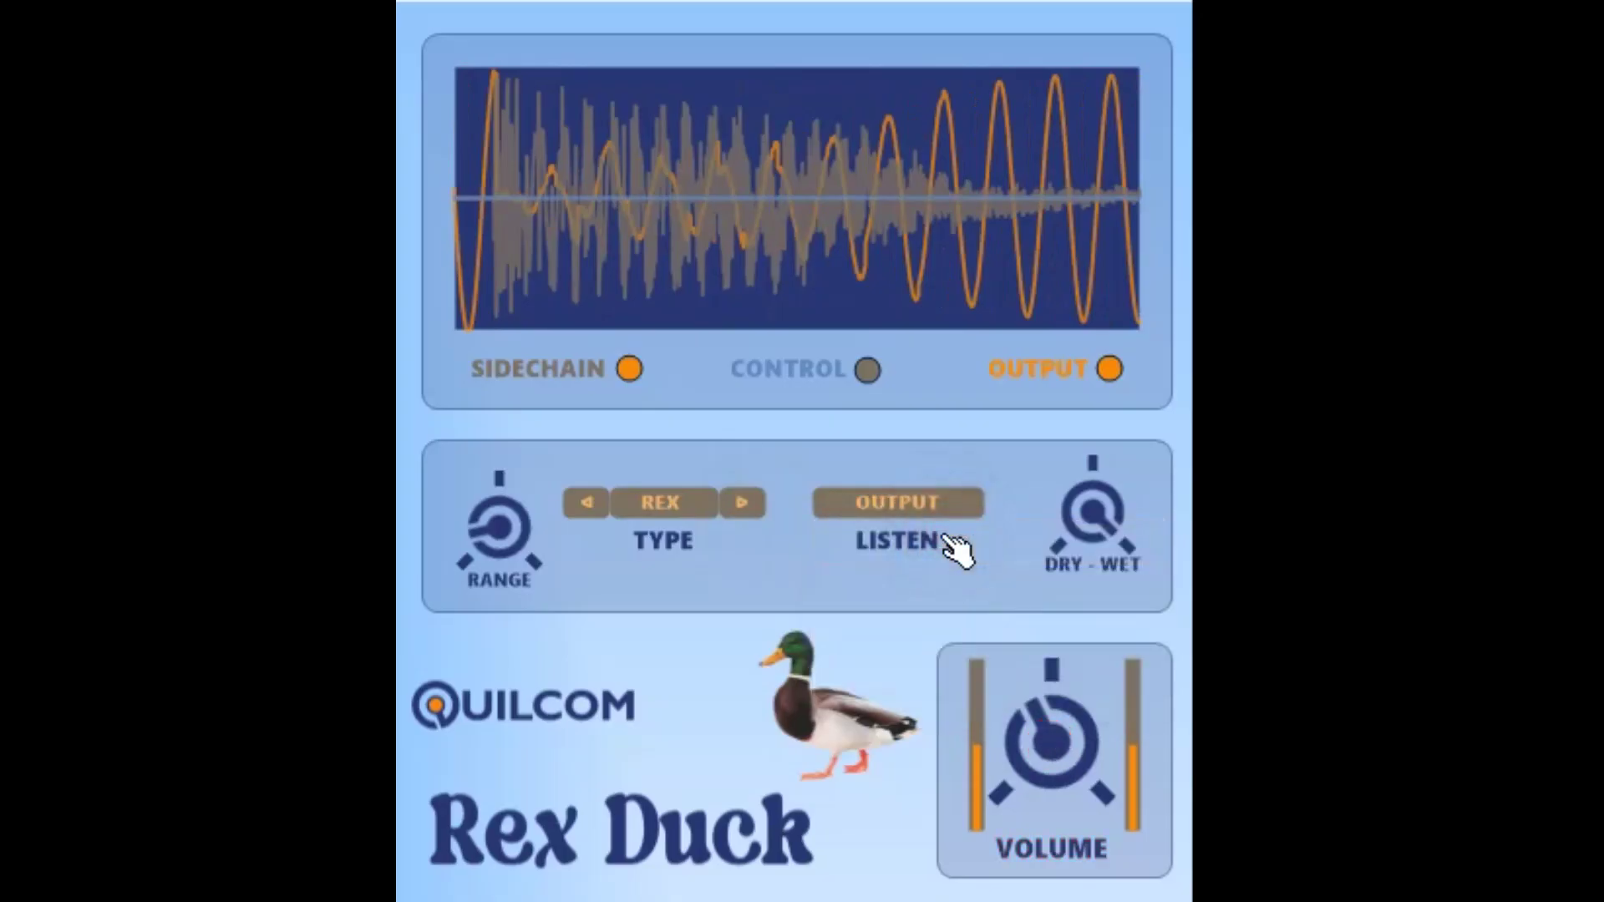